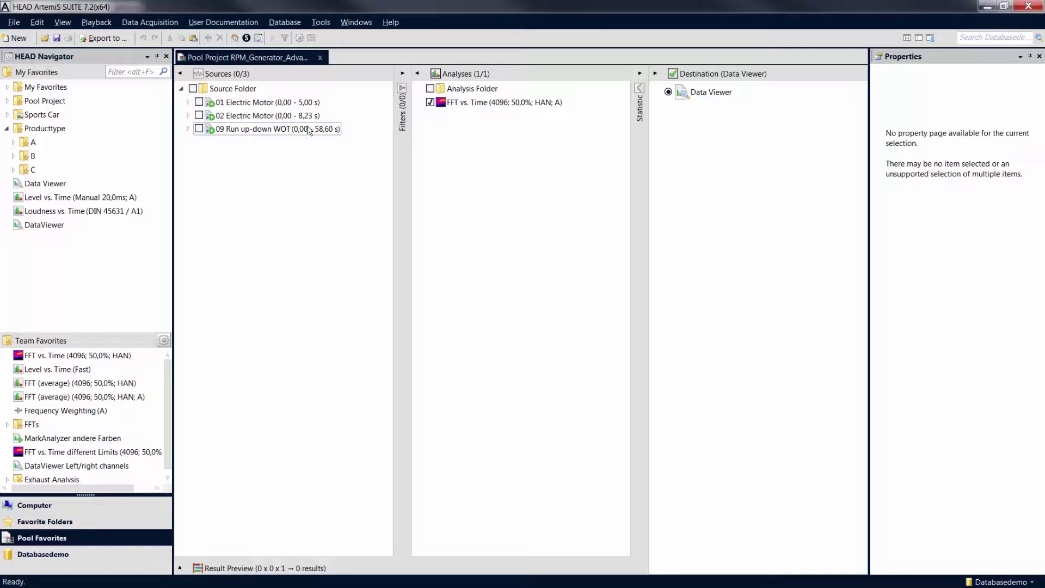
Load the 01 Electric Motor recording from Sources into the RPM Generator via Open with.
right_click(299, 104)
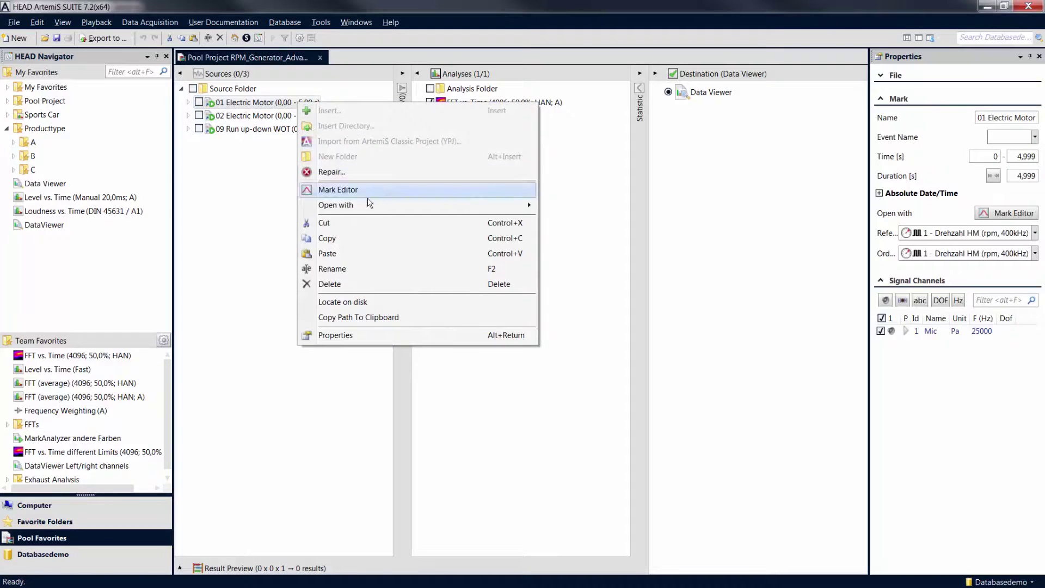
mouse_move(418, 208)
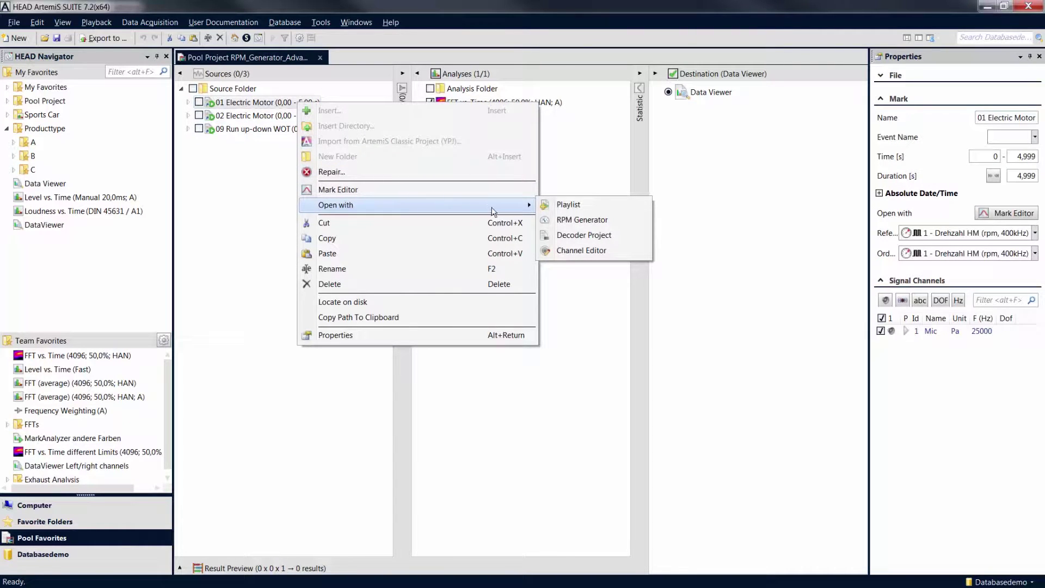
left_click(623, 222)
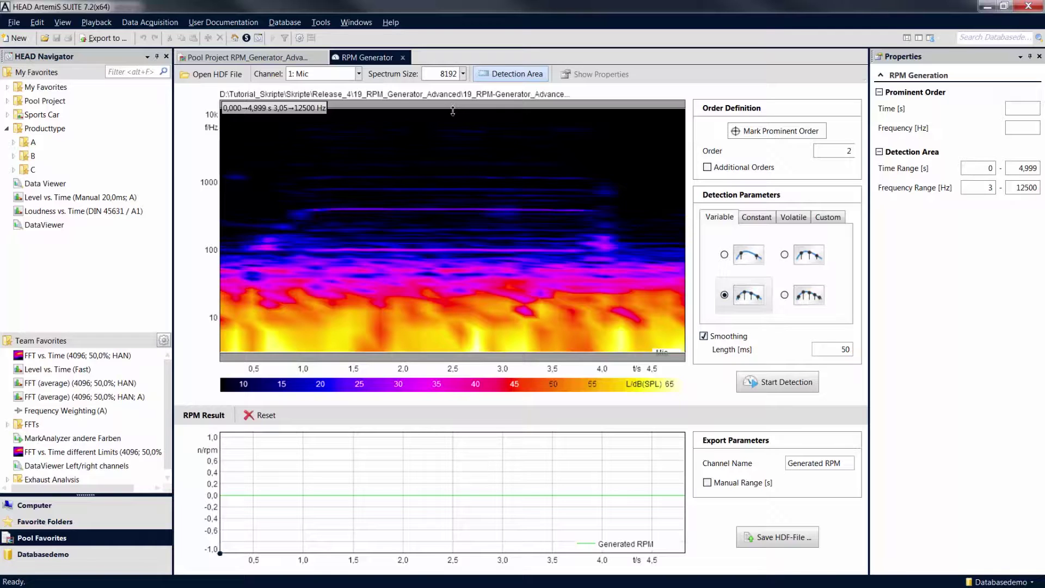
Shrink the detection area to 70–574 Hz and zoom the frequency axis onto that band.
left_click_drag(454, 109, 459, 201)
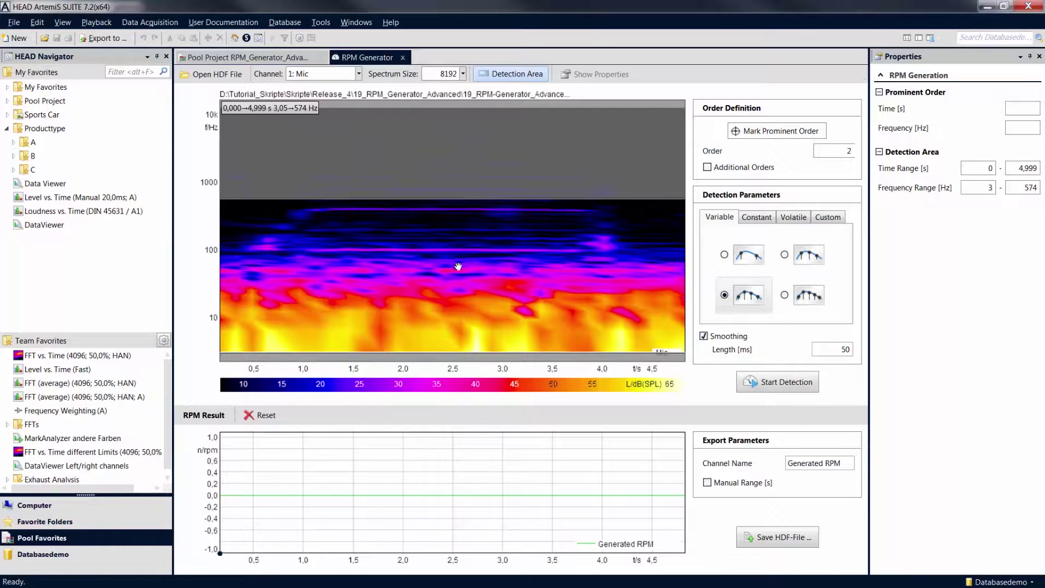
left_click_drag(457, 352, 458, 261)
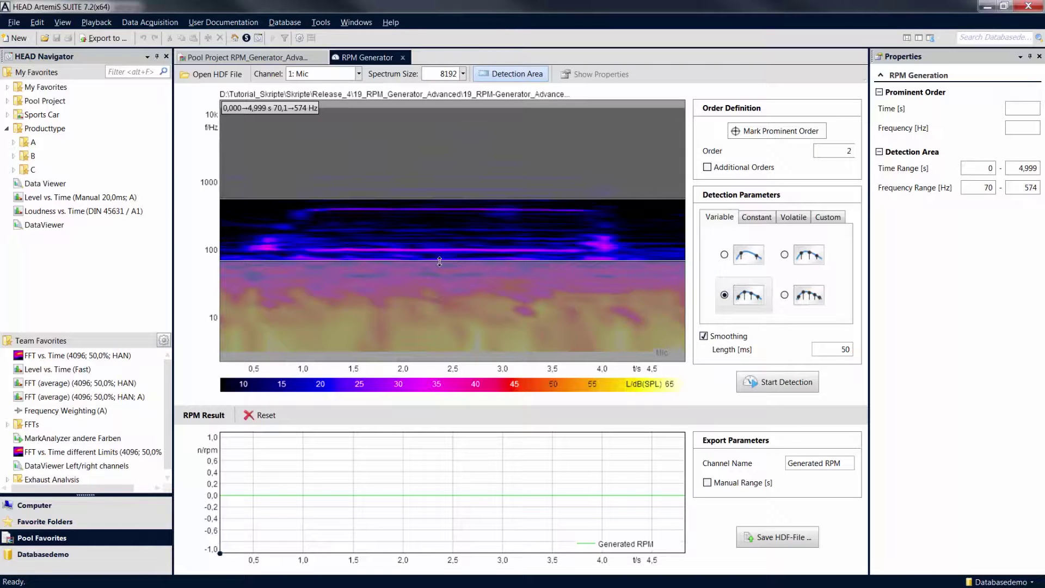
scroll(200, 232, "up", 1)
scroll(200, 232, "up", 3)
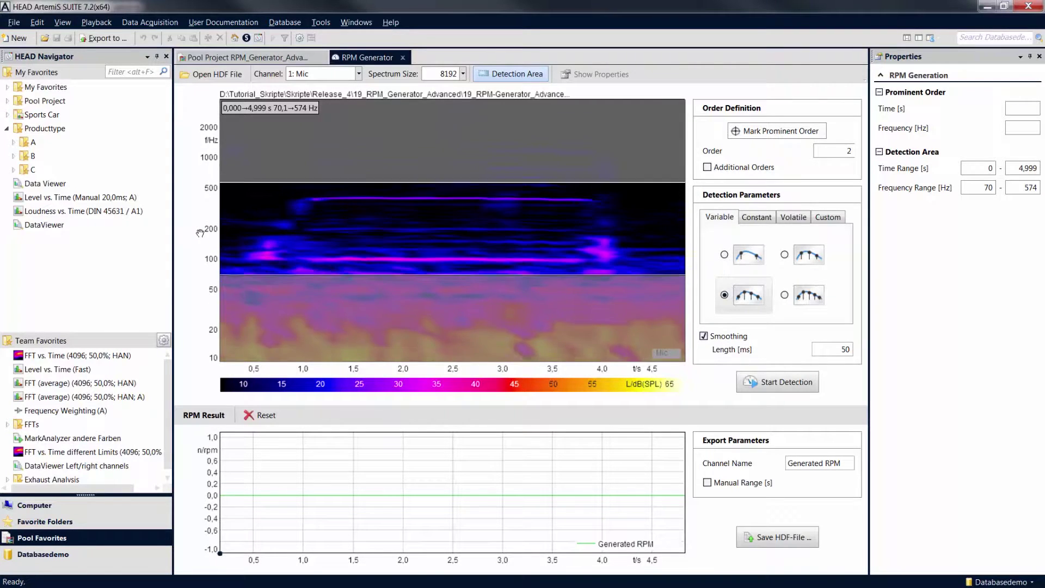
scroll(201, 234, "up", 2)
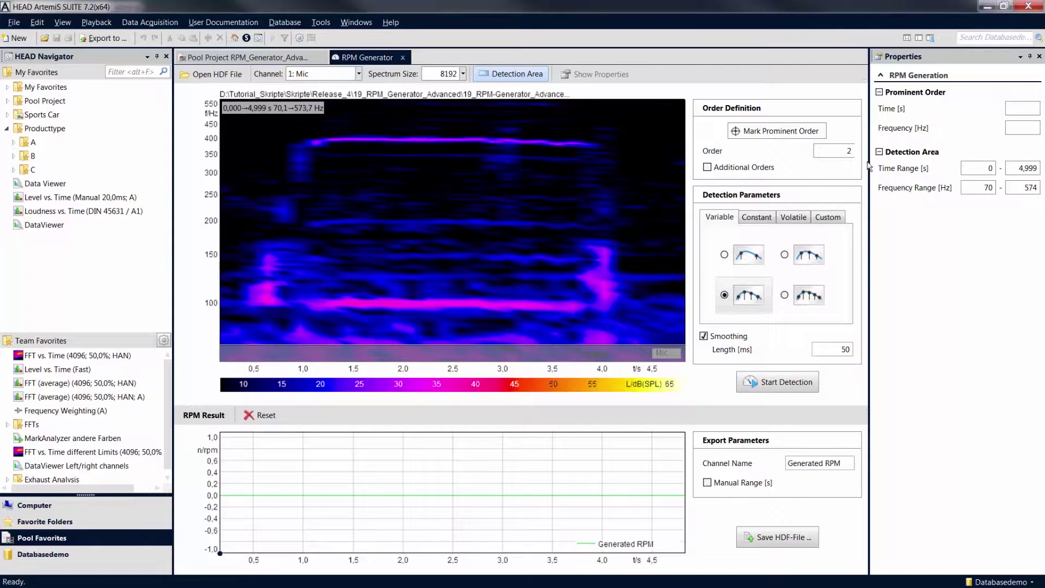
Set the order to 8 and mark the prominent order on the 99 Hz line at 2.46 s.
double_click(848, 153)
type("8")
left_click(761, 135)
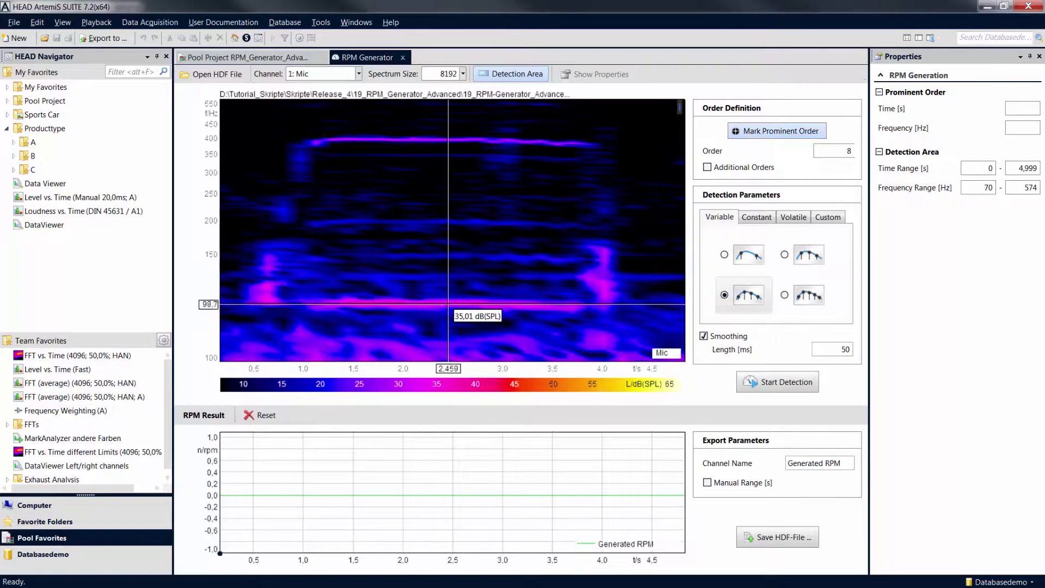
left_click(449, 303)
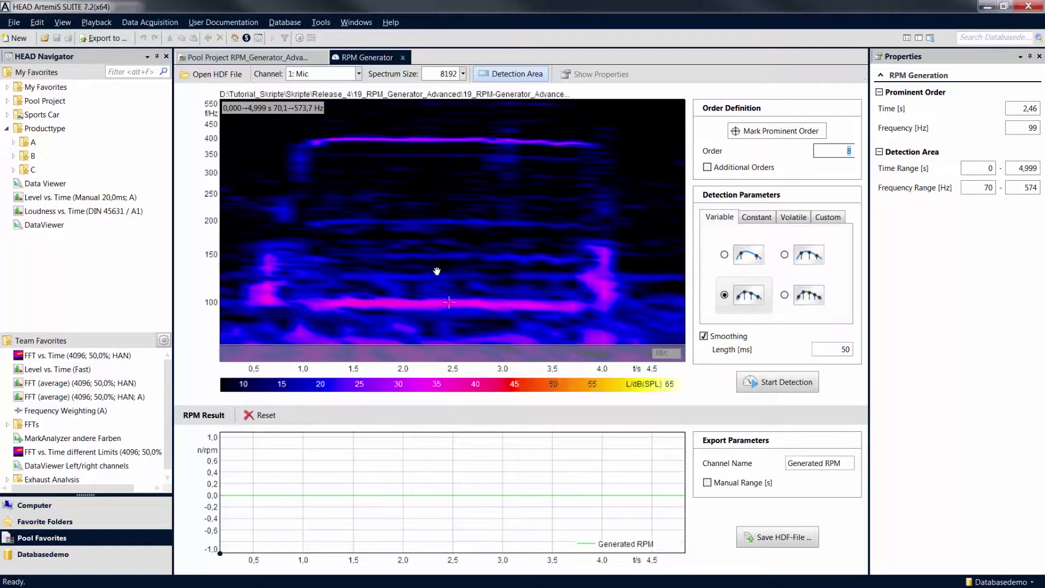
mouse_move(440, 275)
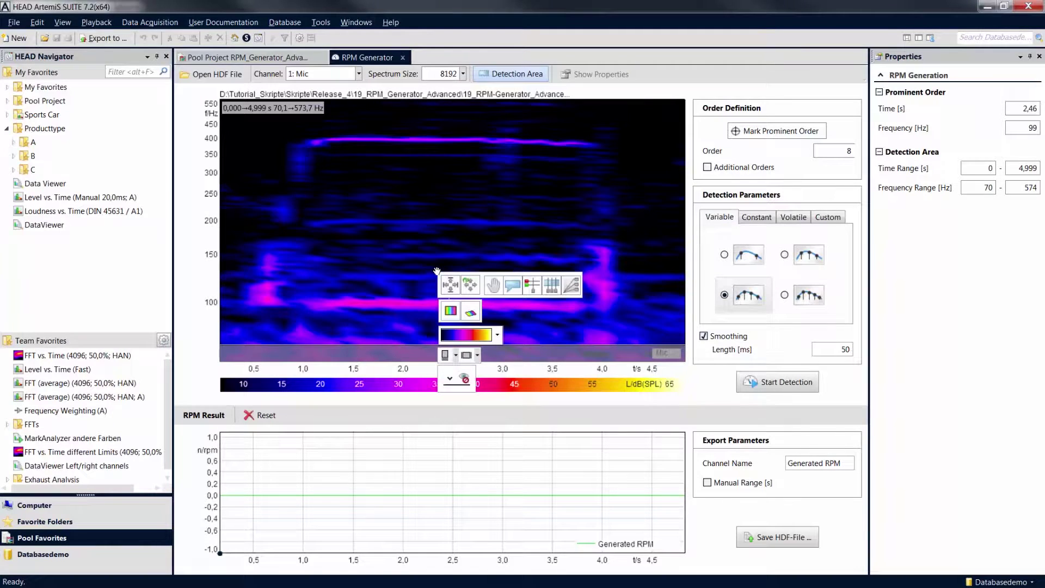
Align the harmonic cursor with the 99 Hz line, then enable additional order 32.
left_click(551, 289)
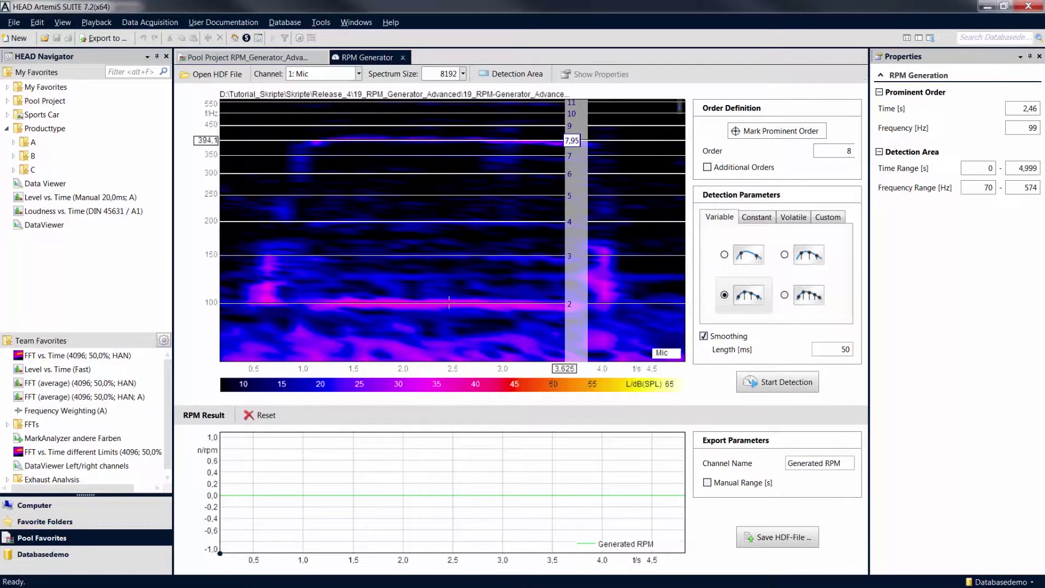
left_click_drag(567, 146, 572, 302)
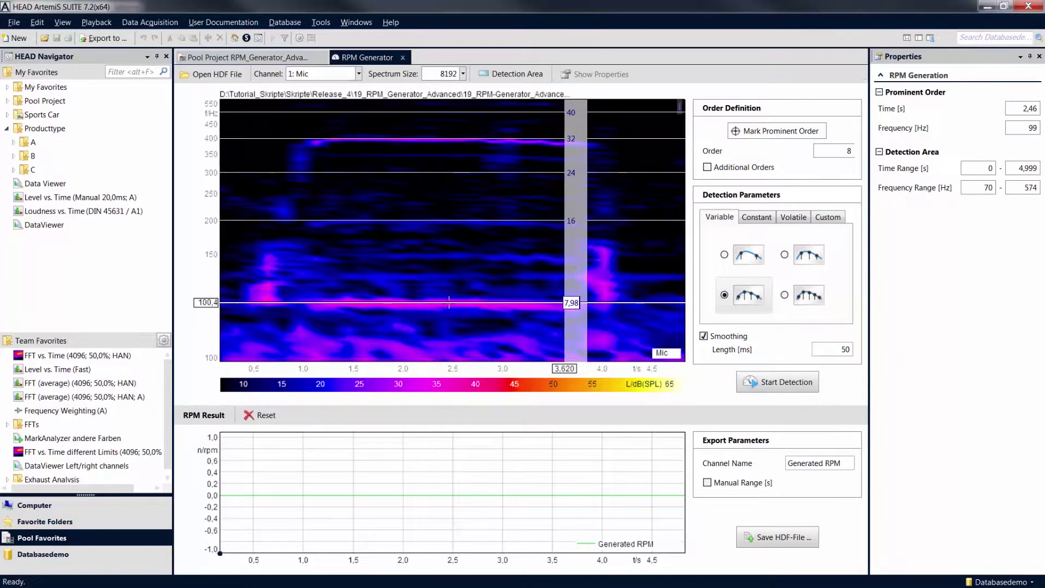
left_click_drag(572, 303, 601, 306)
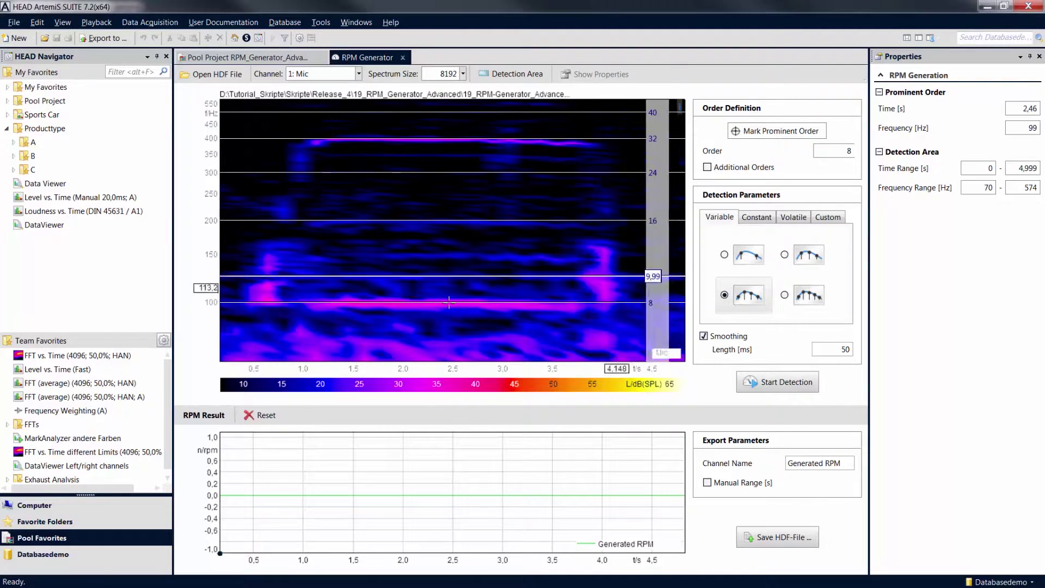
left_click(707, 168)
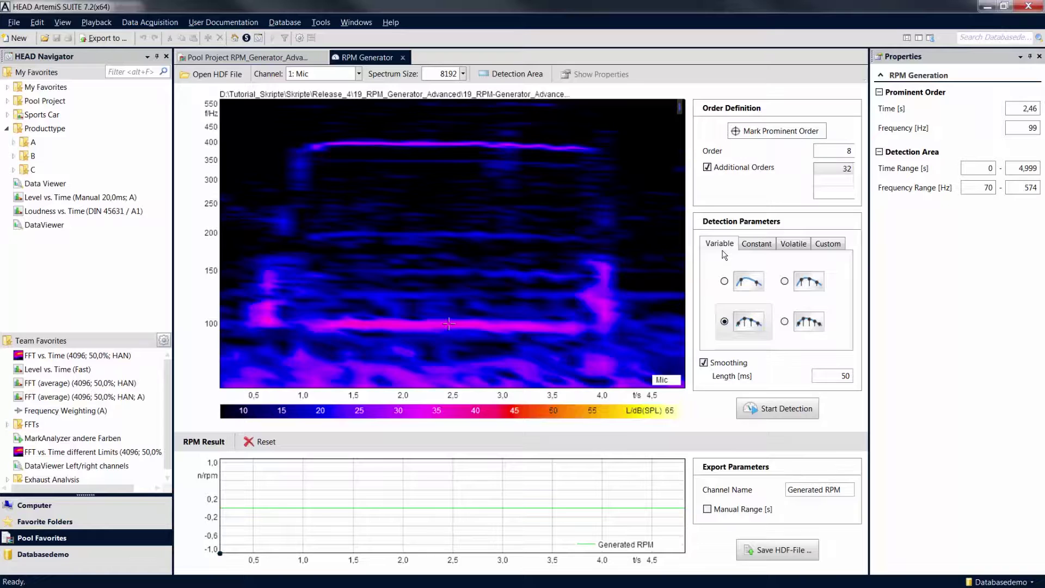
Run RPM detection with the Constant parameters and centre the resulting curve.
left_click(796, 247)
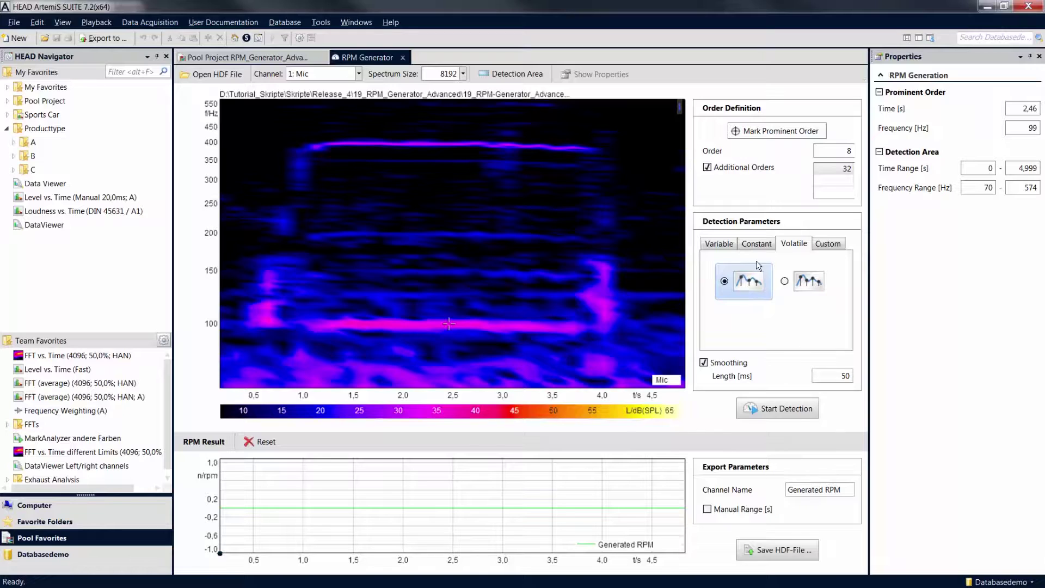
left_click(759, 245)
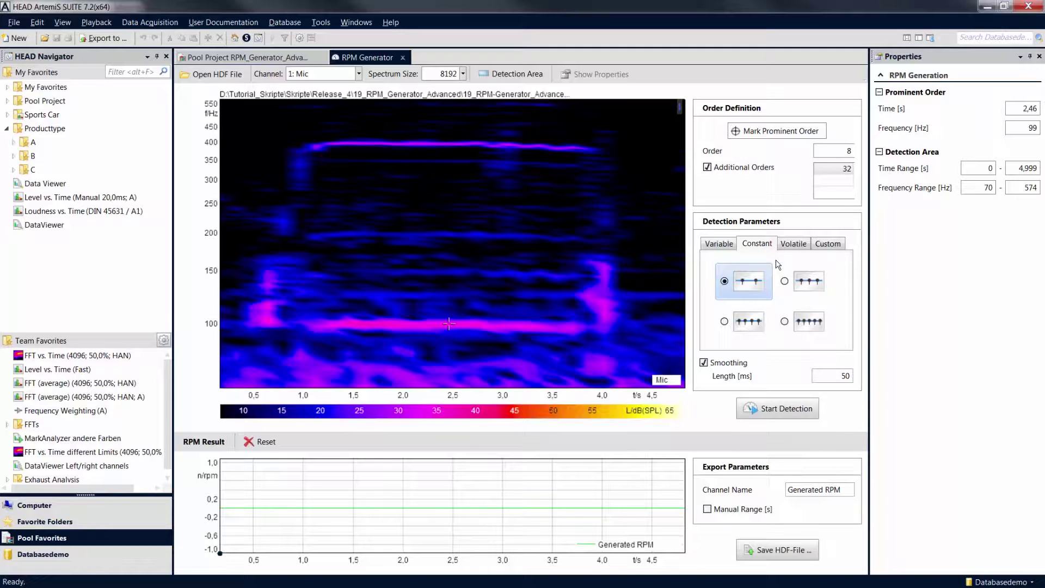
left_click(784, 410)
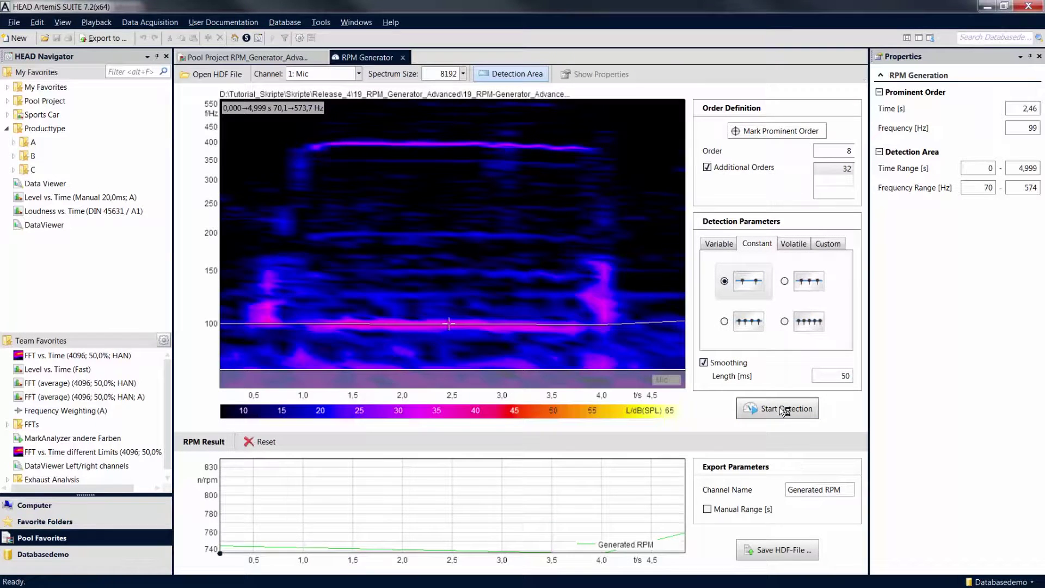
left_click_drag(540, 539, 540, 492)
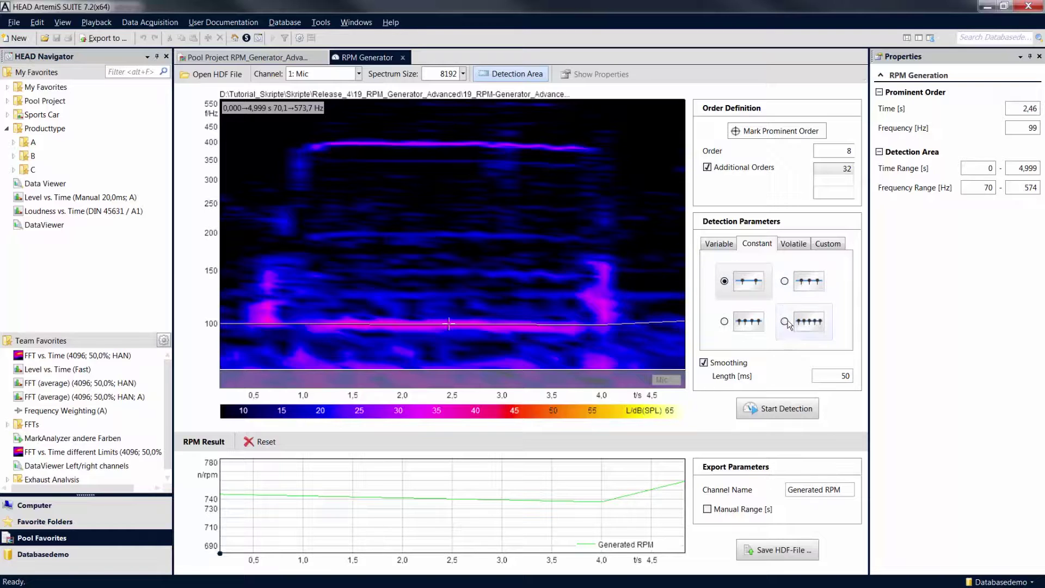
Rerun detection with the four-tick Constant option and enable Manual Range 0–4,999 s.
left_click(724, 322)
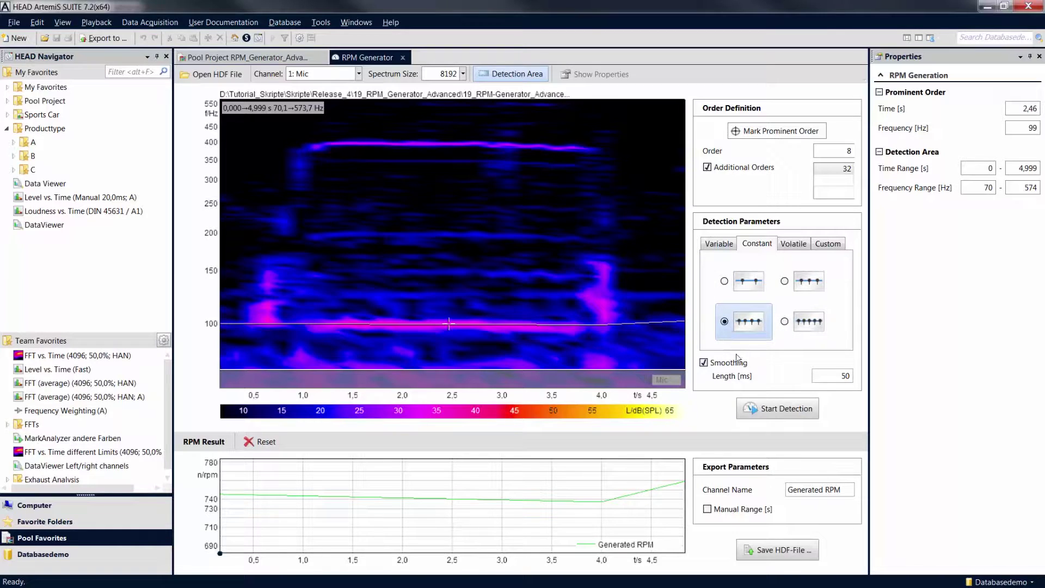
left_click(775, 410)
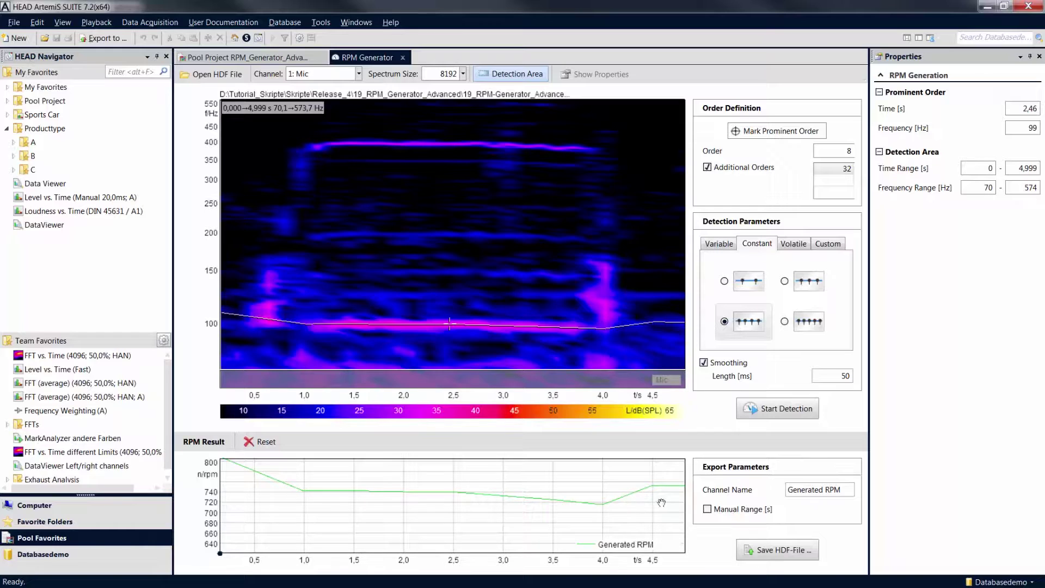
left_click(808, 490)
left_click(707, 509)
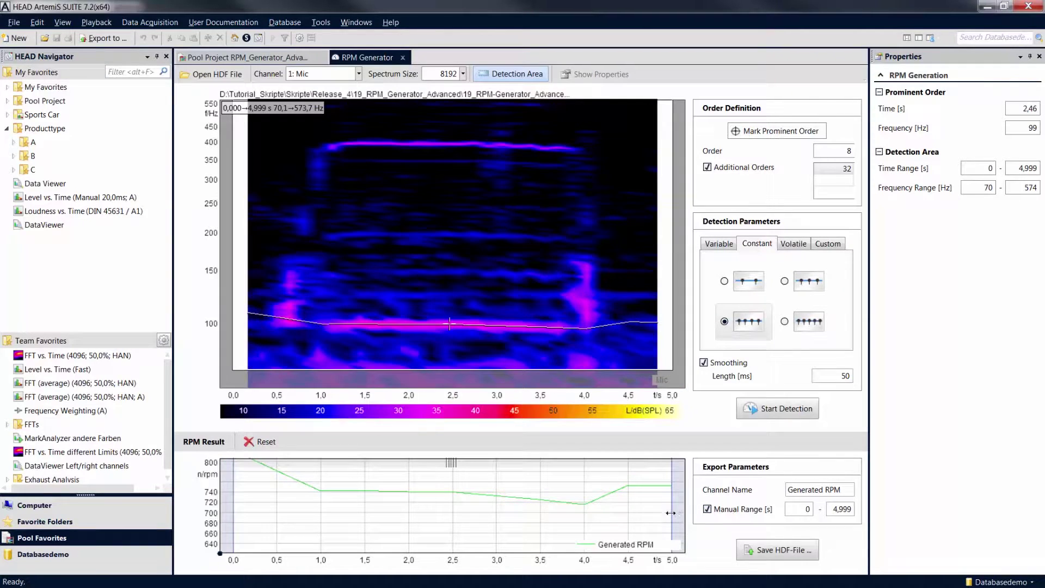
Limit the RPM export range to 1–4,028 s, cancel the HDF save, and close the RPM Generator.
left_click_drag(671, 513, 586, 513)
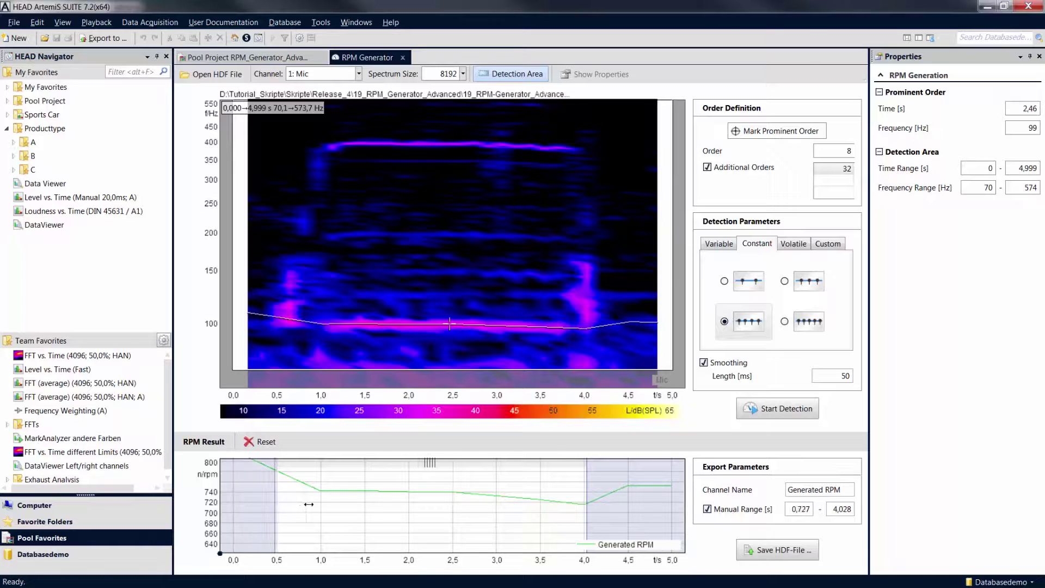
left_click_drag(235, 506, 321, 505)
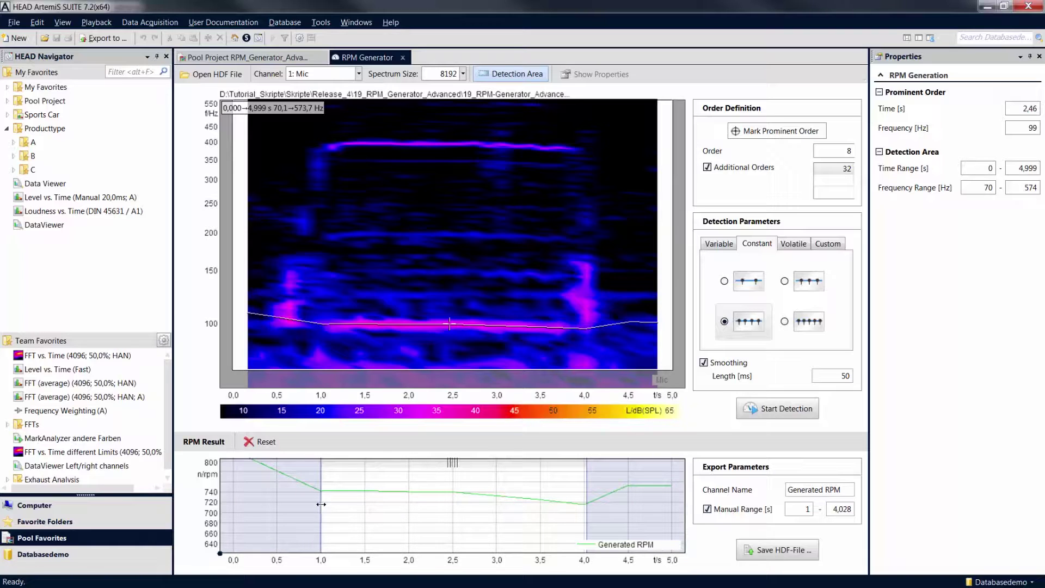
left_click(780, 550)
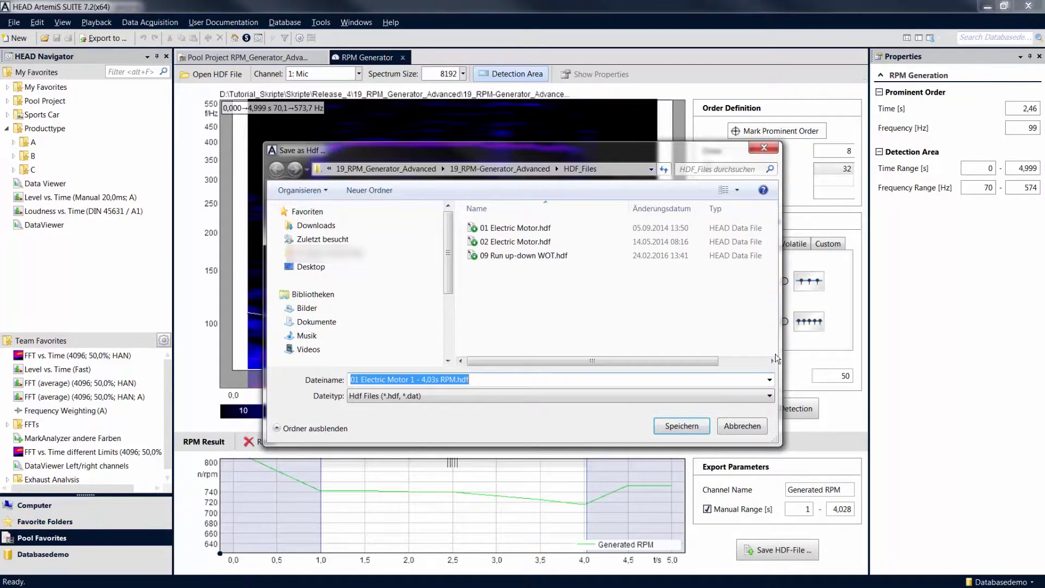
left_click(765, 149)
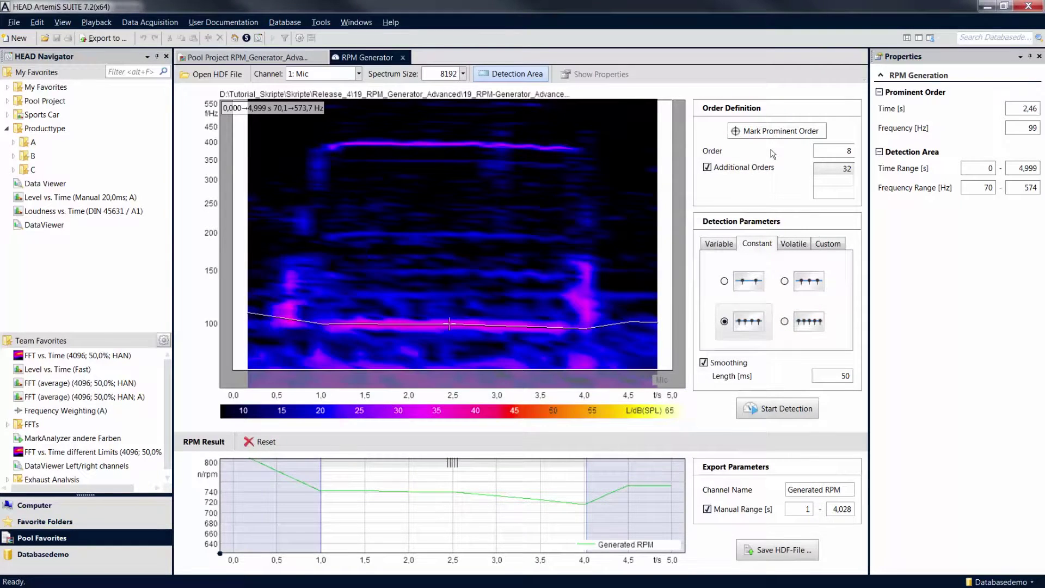
left_click(403, 57)
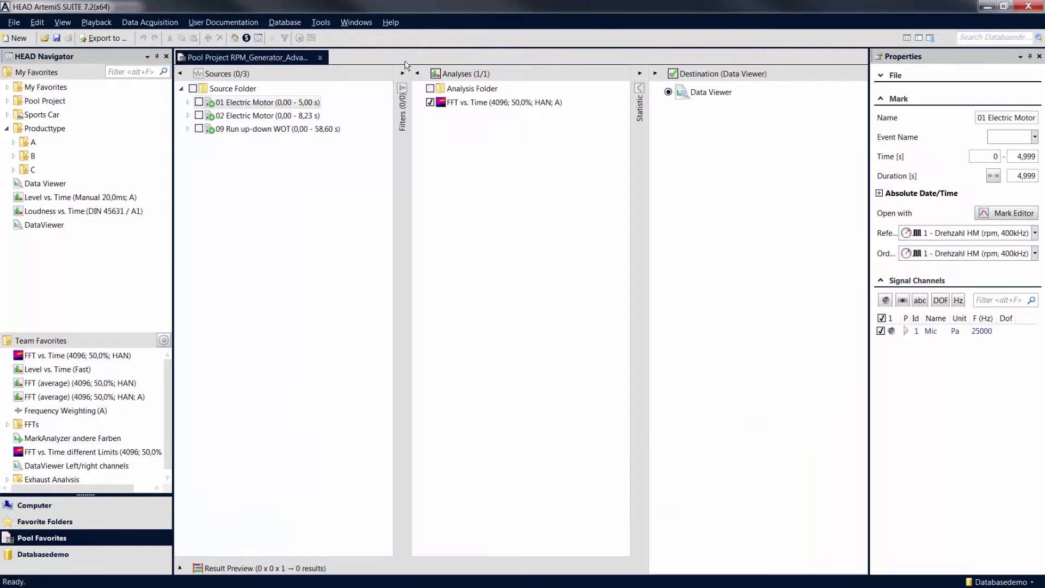
Open the 02 Electric Motor recording in the RPM Generator.
right_click(285, 114)
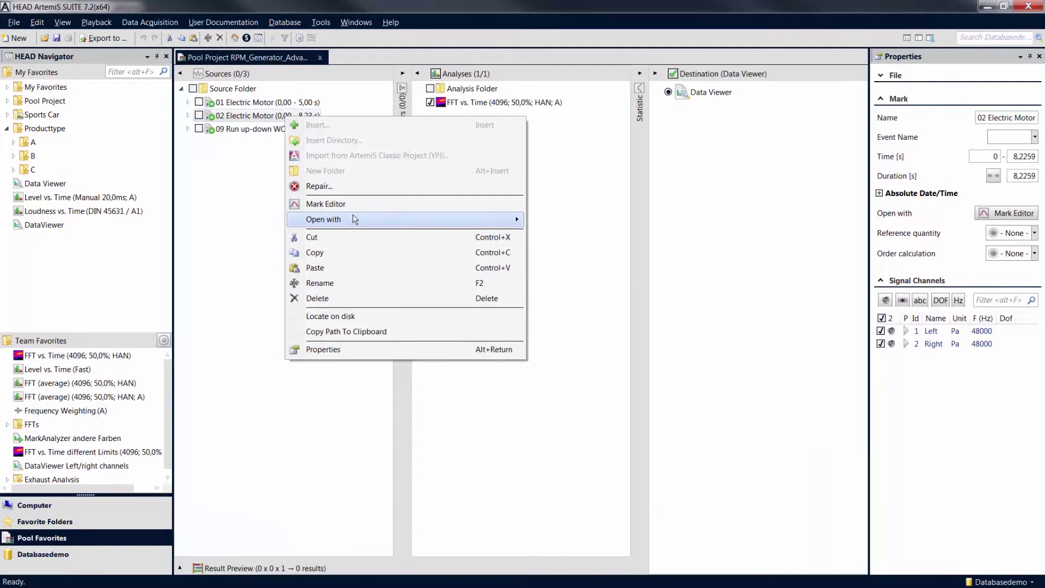
mouse_move(477, 222)
left_click(612, 237)
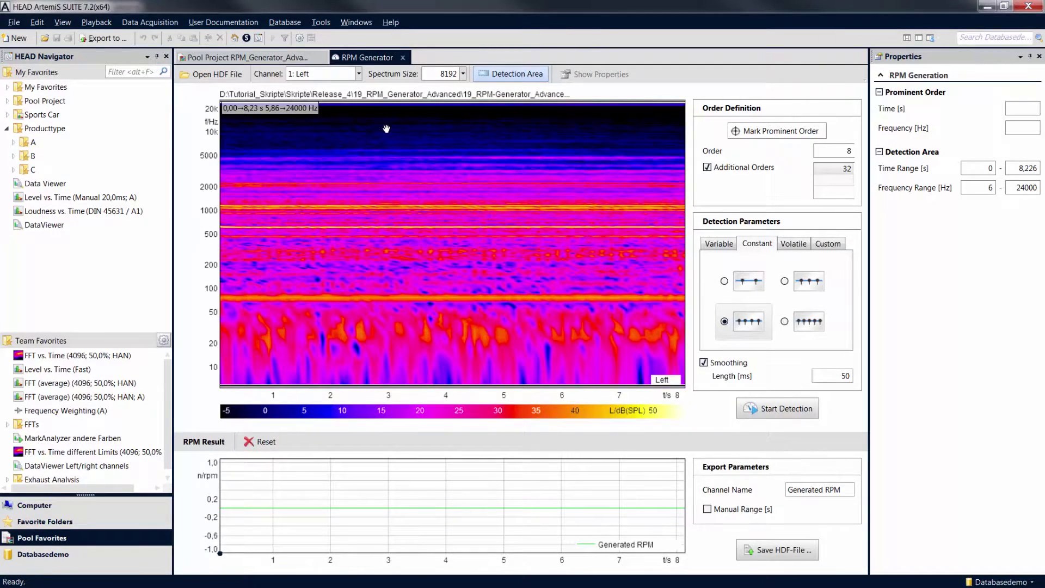
Set the detection area to 468–1698 Hz and zoom the frequency axis onto it.
left_click_drag(398, 103, 398, 192)
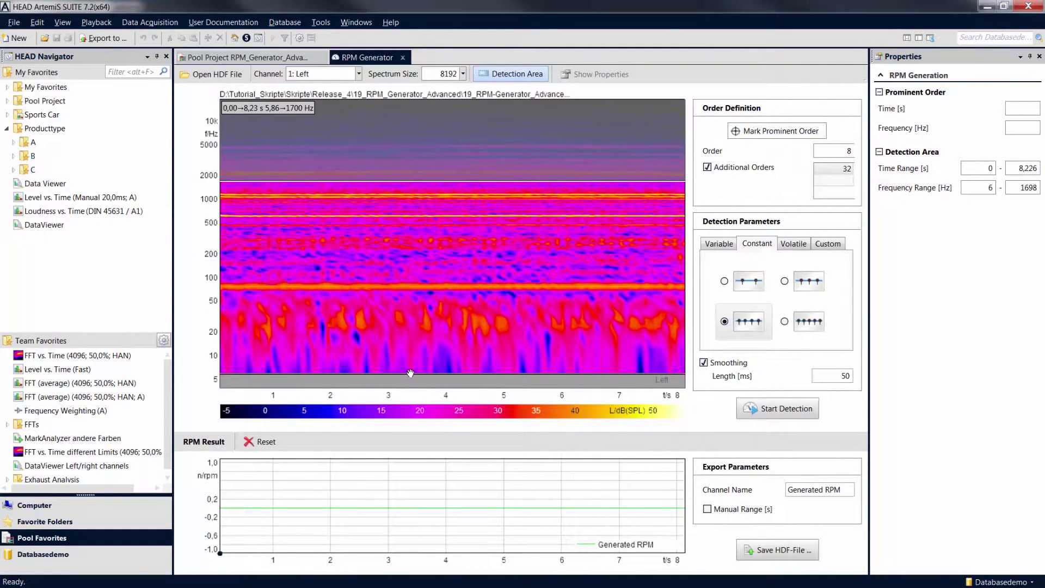
left_click_drag(410, 374, 412, 225)
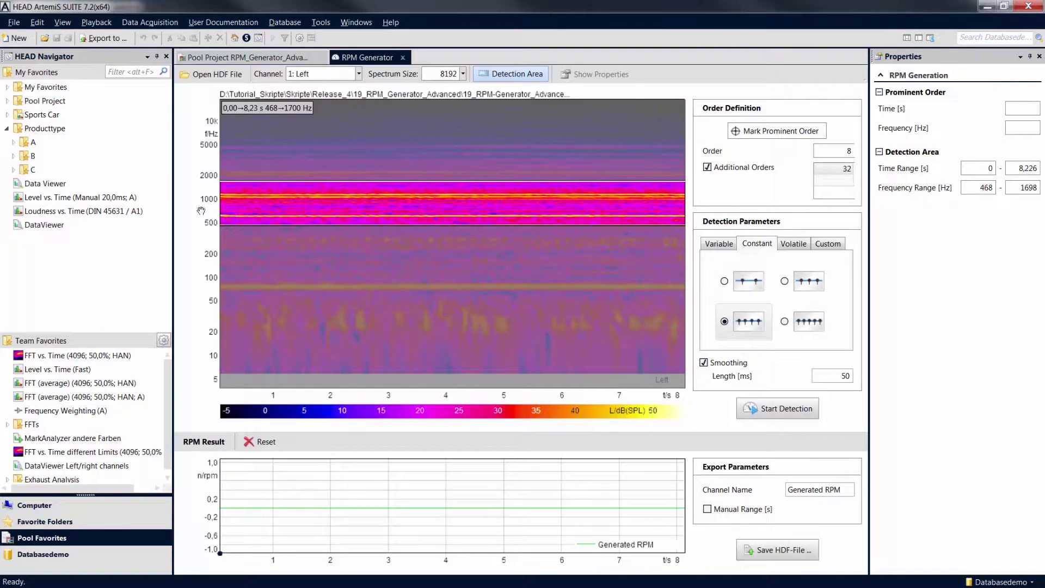
scroll(201, 210, "up", 5)
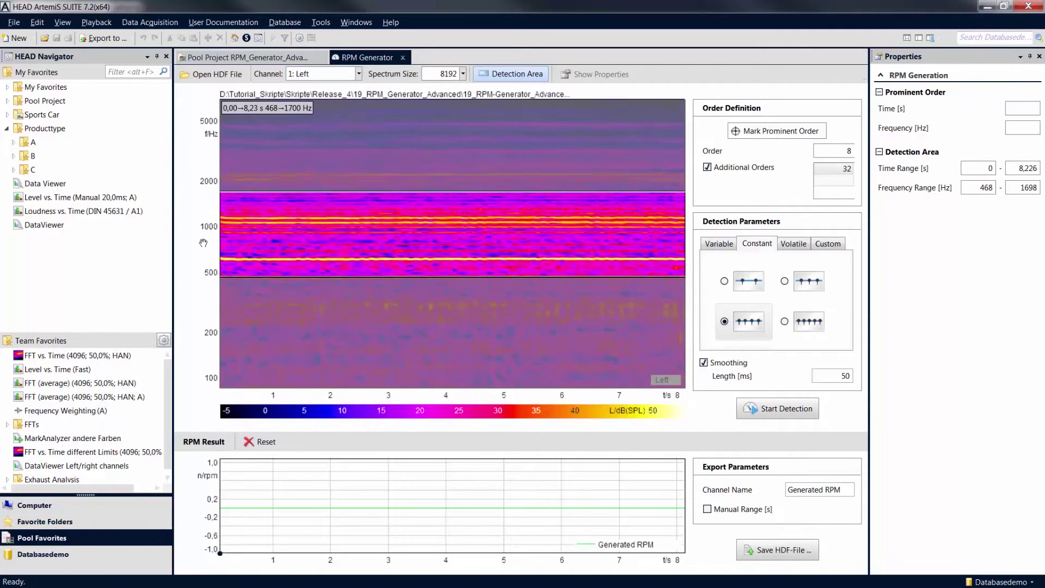
scroll(202, 241, "up", 6)
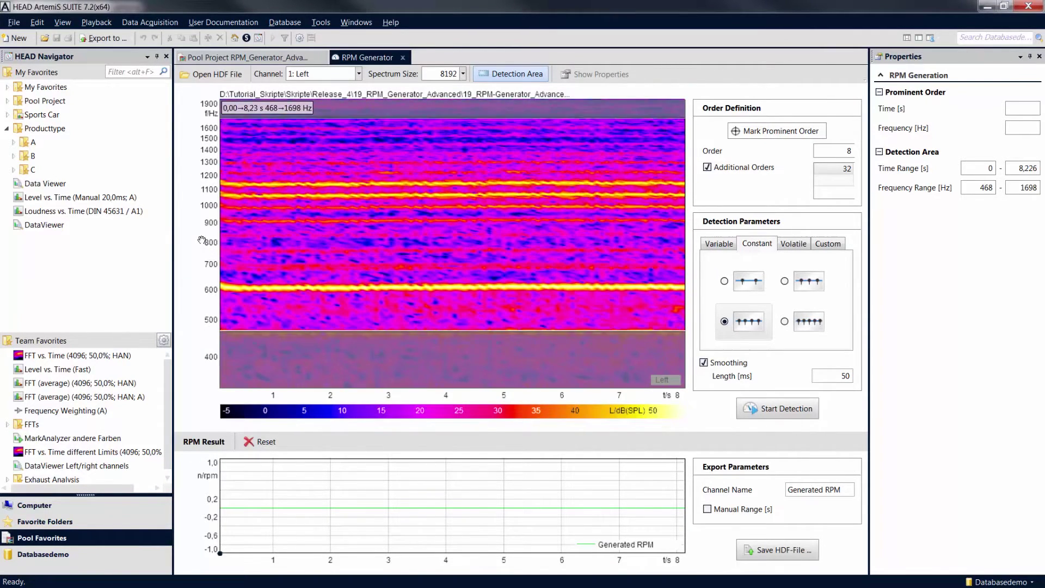
scroll(200, 240, "up", 4)
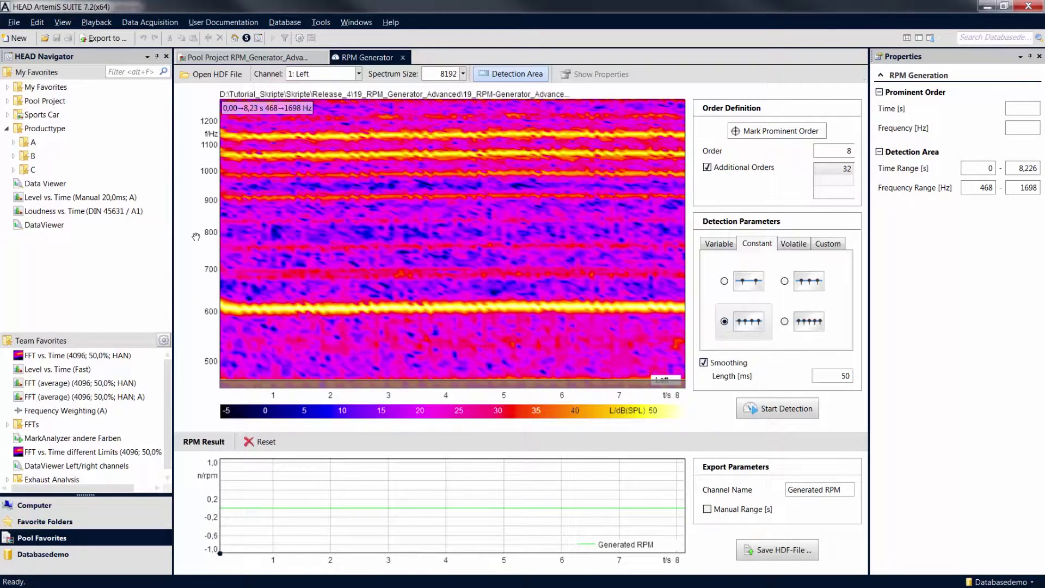
Turn off additional orders and mark the 608 Hz line at 4.01 s as the prominent order.
left_click(708, 168)
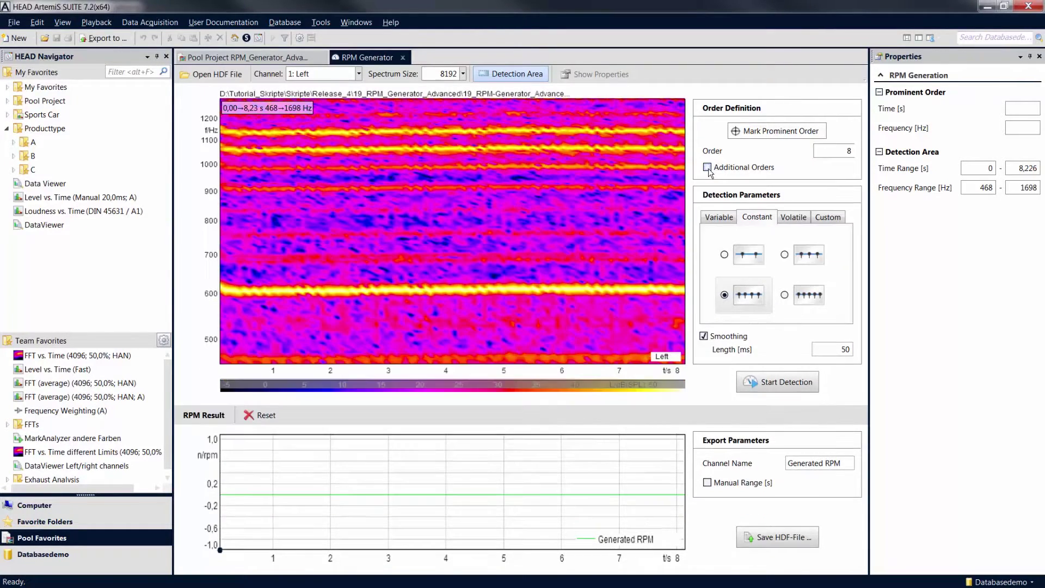
left_click(752, 133)
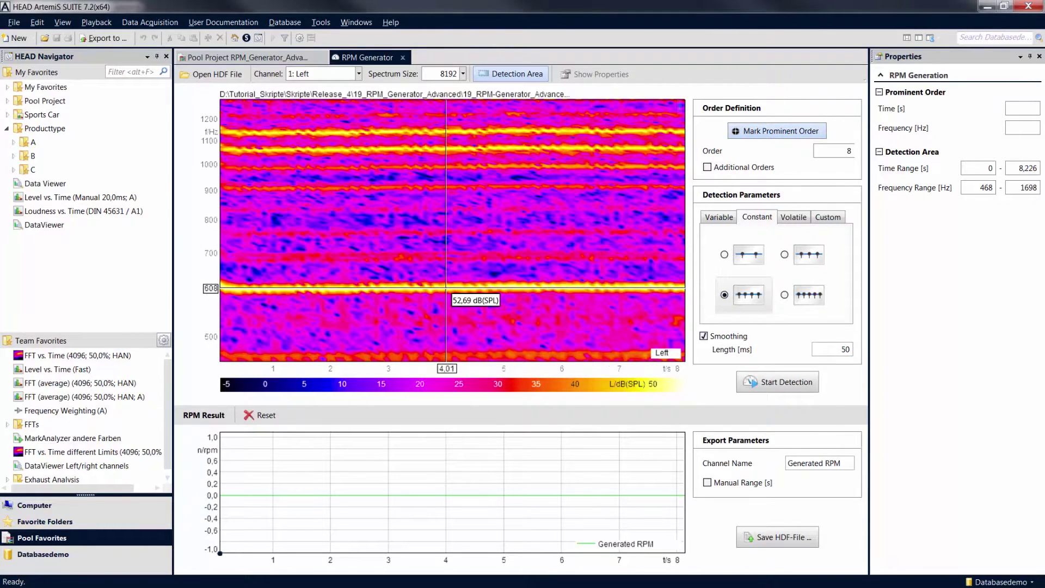
left_click(446, 287)
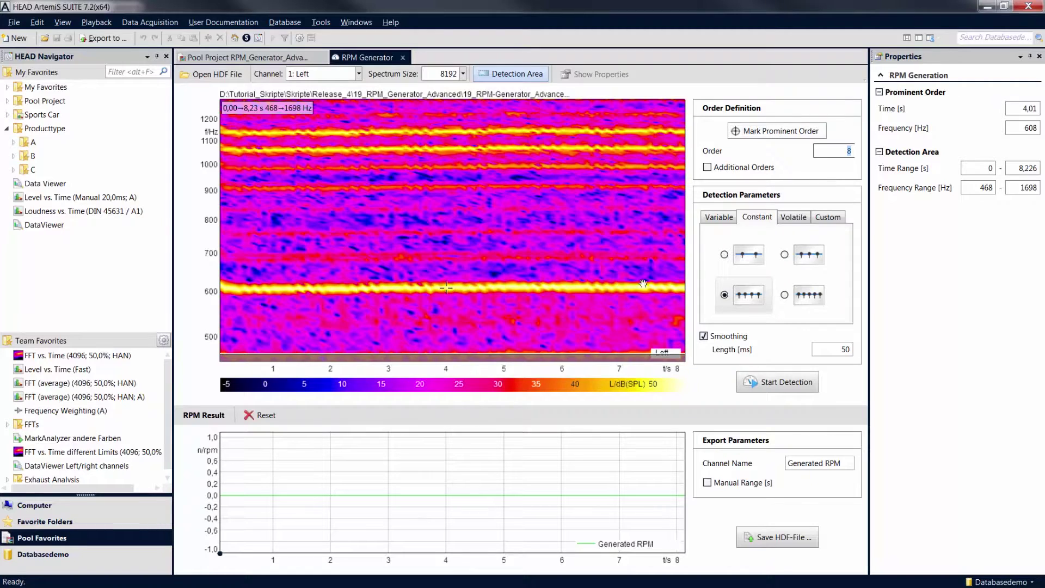
Detect the RPM curve with Variable, then Volatile parameters, viewing it at 4400–4900 rpm.
left_click(716, 218)
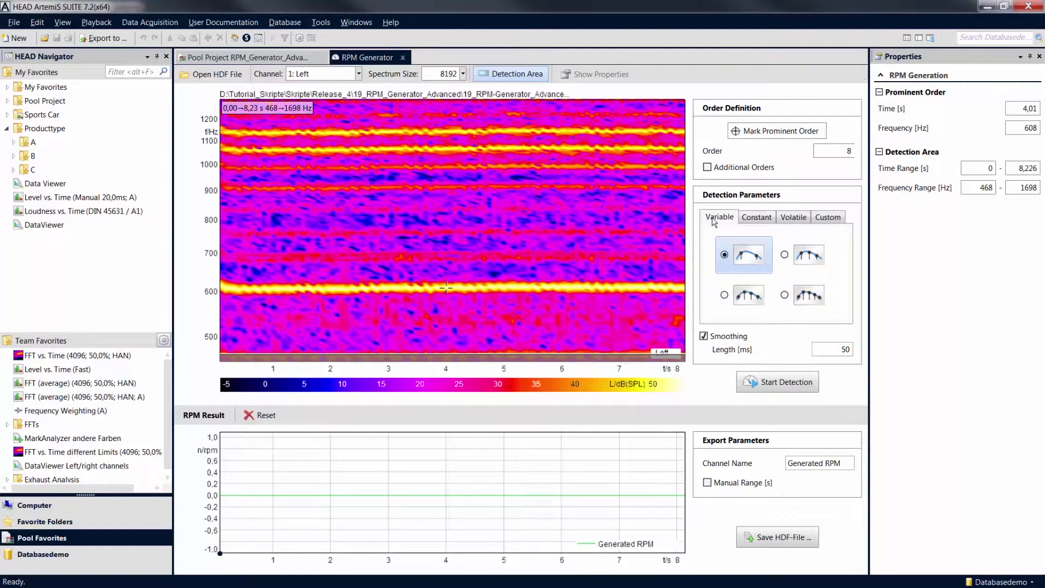
left_click(788, 258)
left_click(785, 383)
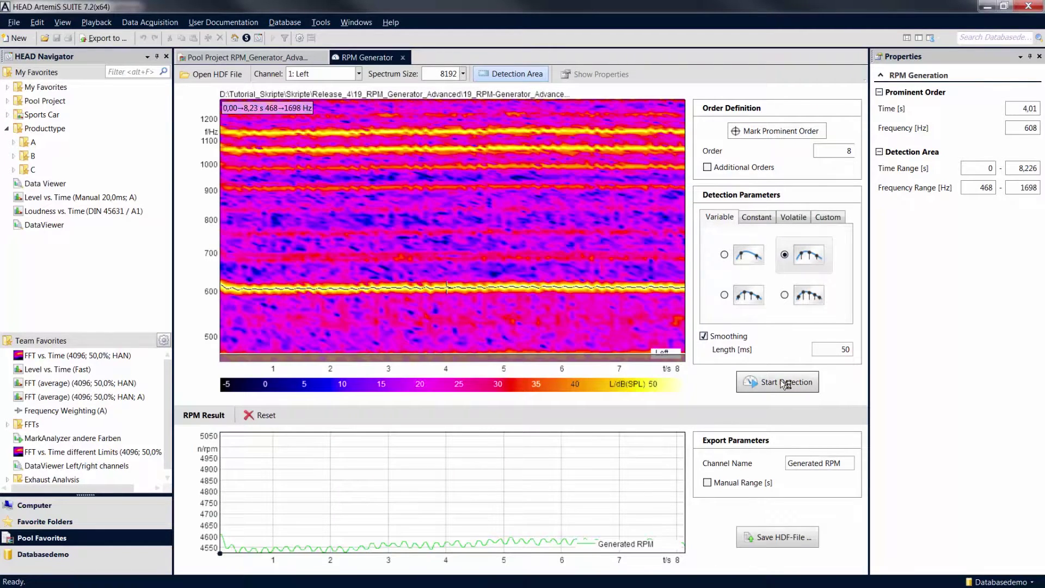
left_click(793, 217)
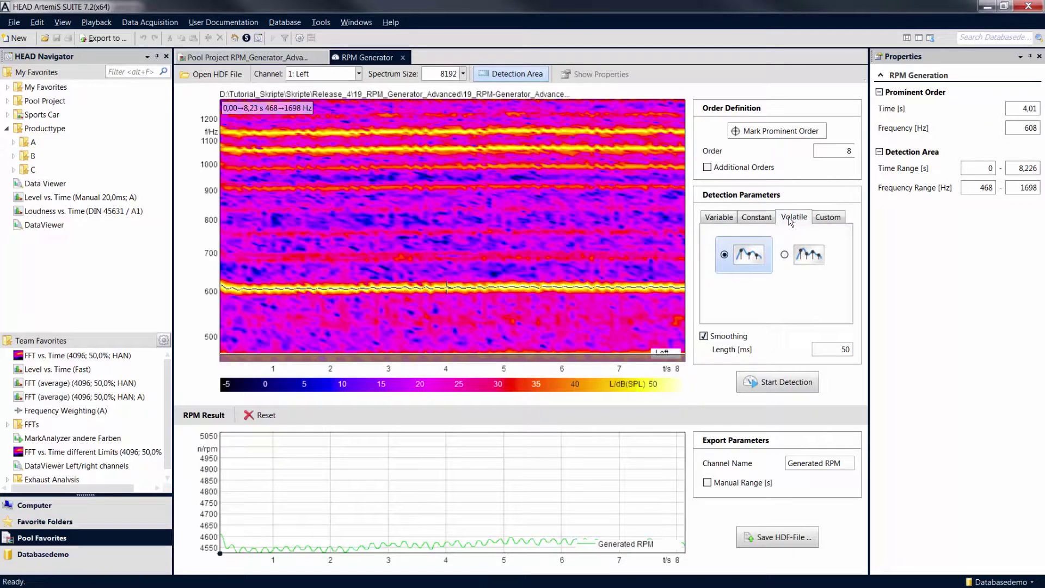
left_click(780, 383)
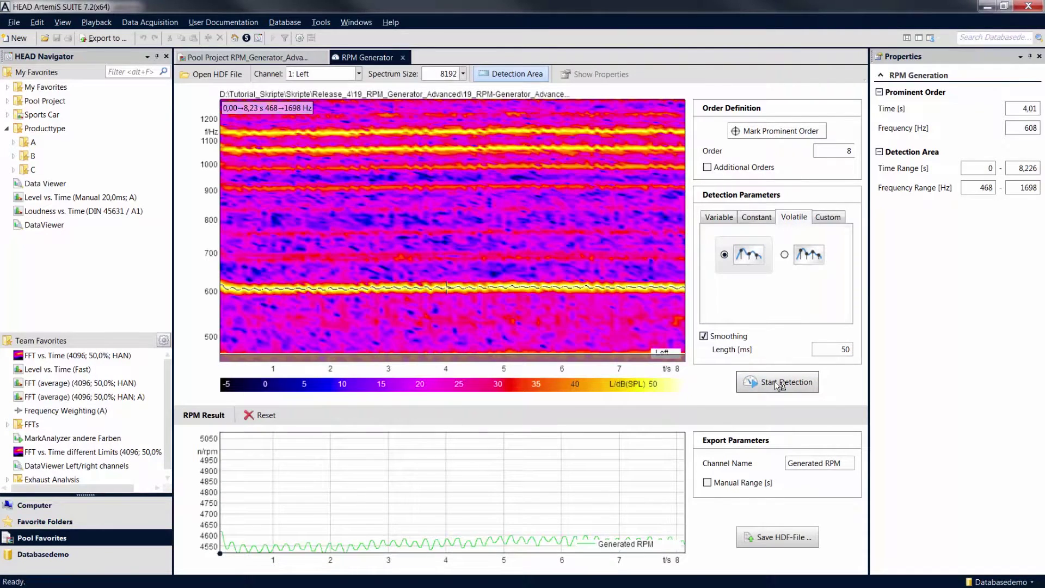
left_click_drag(547, 523, 550, 496)
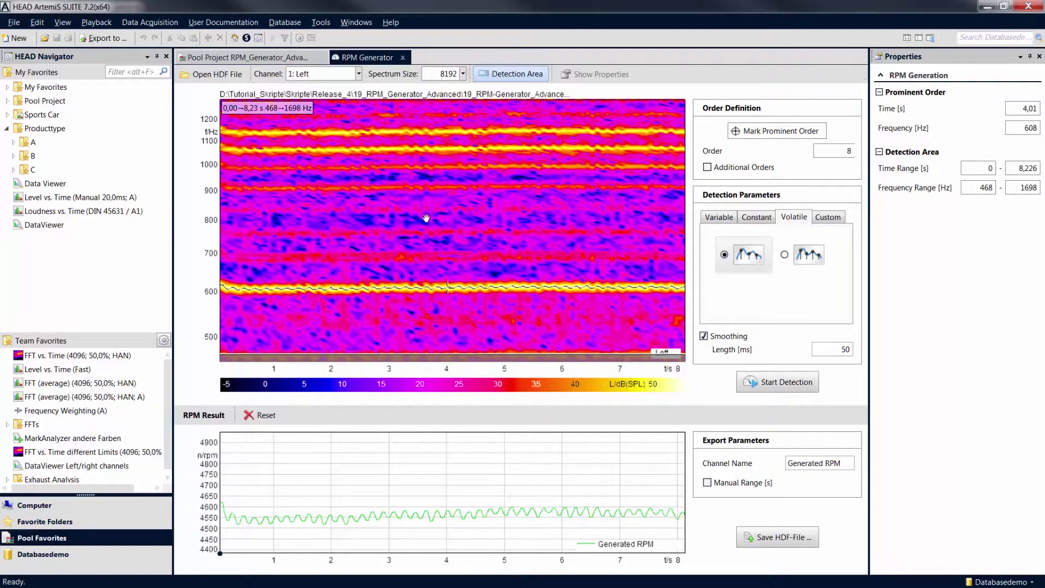
Close the current RPM Generator and load 09 Run up-down WOT into a new one.
left_click(403, 58)
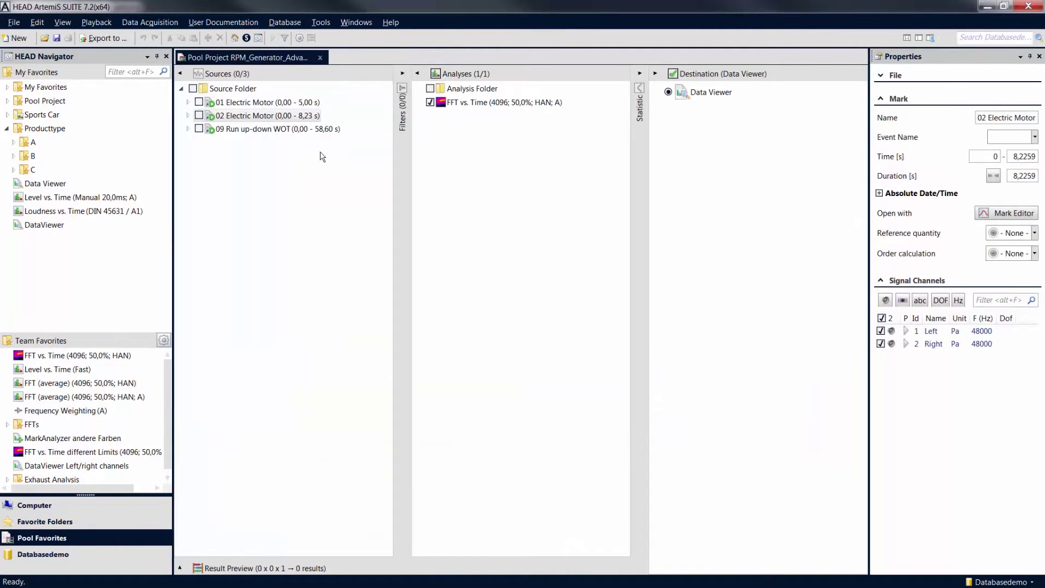
right_click(300, 129)
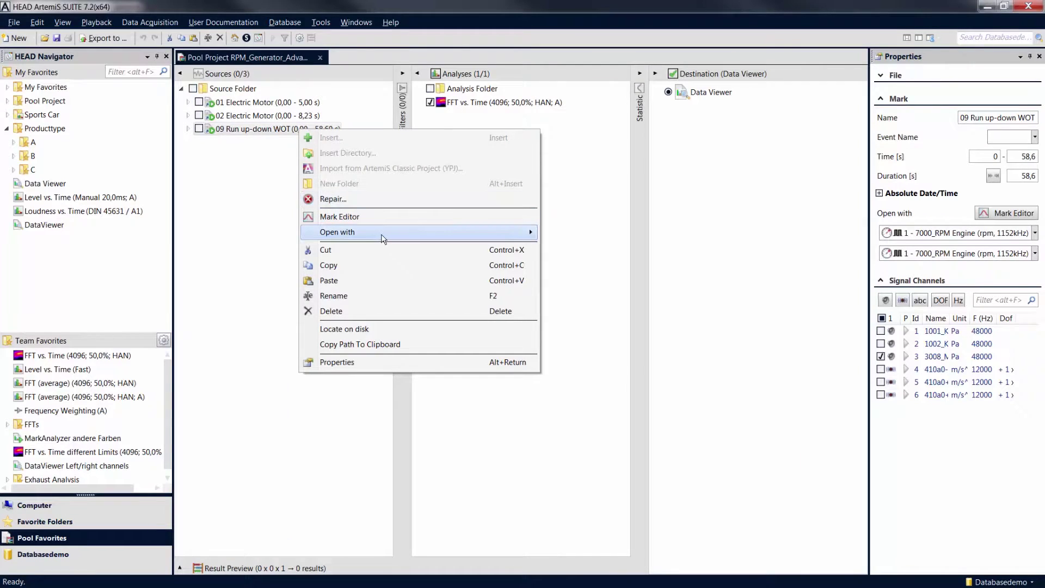
left_click(577, 250)
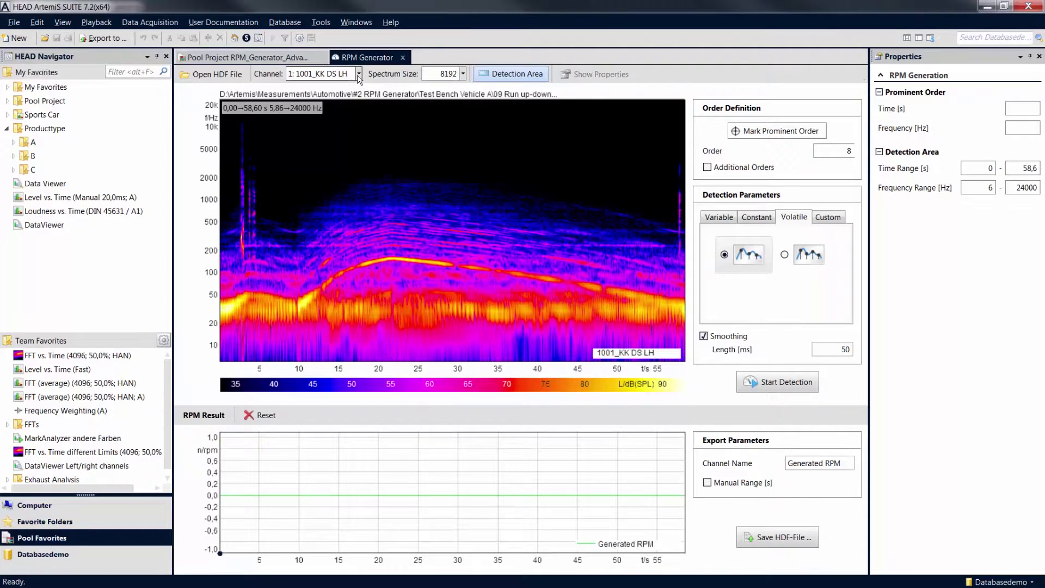
Switch to channel 3008_Mic front, set order 2, and mark the line at 26.10 s, 136 Hz.
left_click(359, 75)
left_click(355, 103)
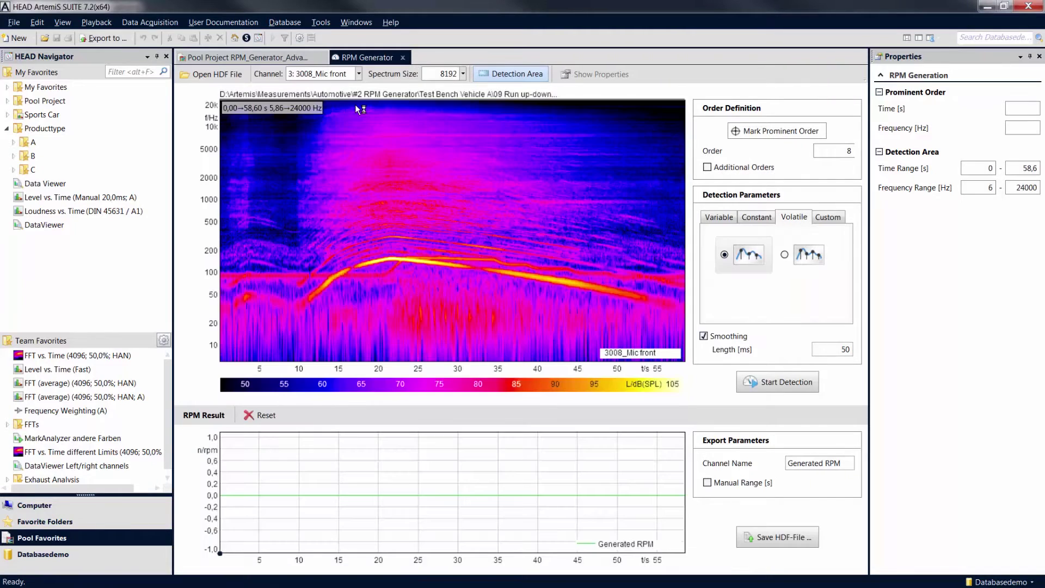
left_click_drag(833, 149, 867, 157)
left_click(764, 132)
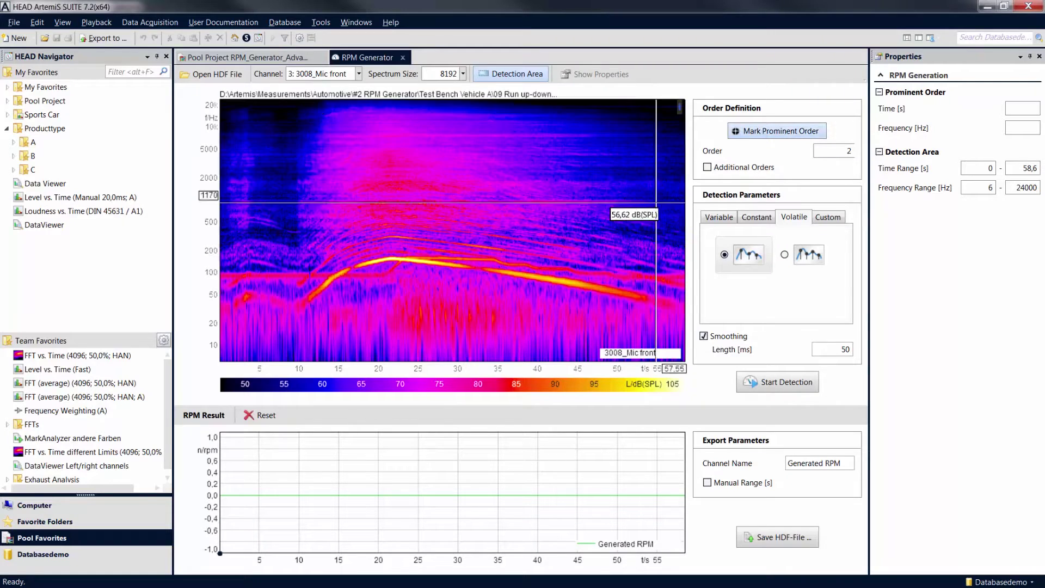
left_click(427, 262)
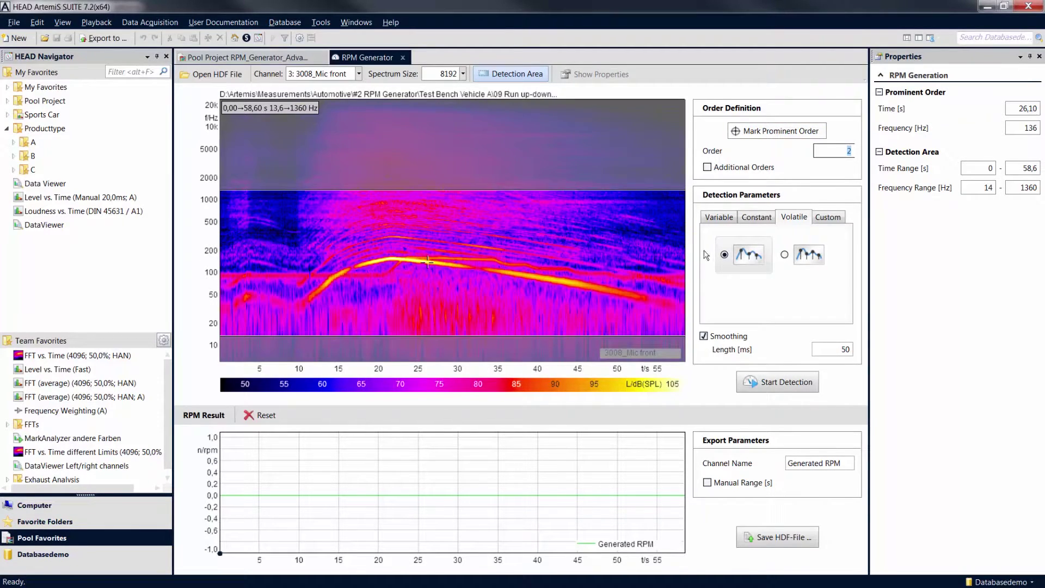
Generate the run-up RPM curve with the bottom-left Variable detection option.
left_click(715, 219)
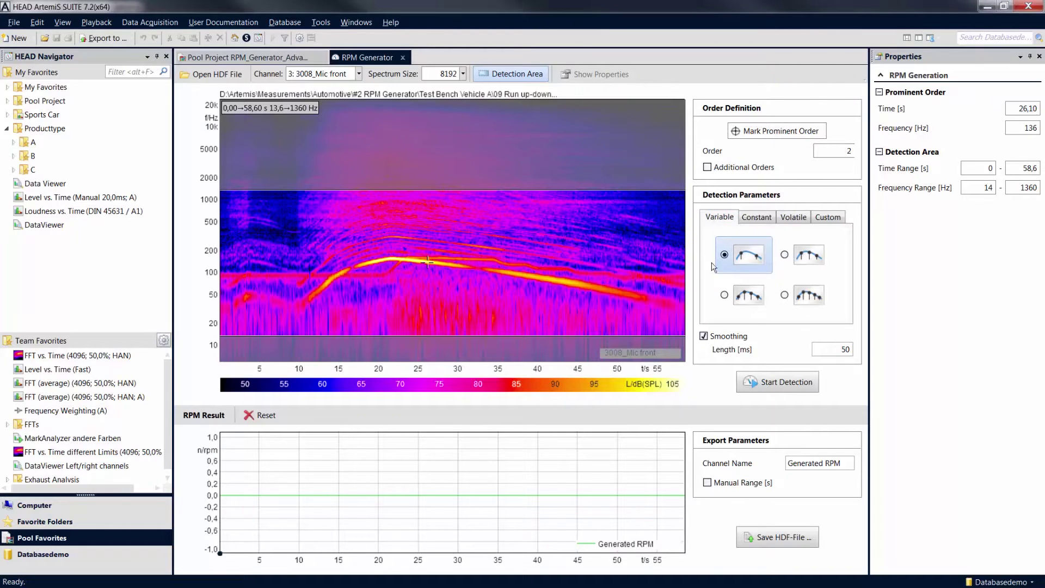
left_click(724, 295)
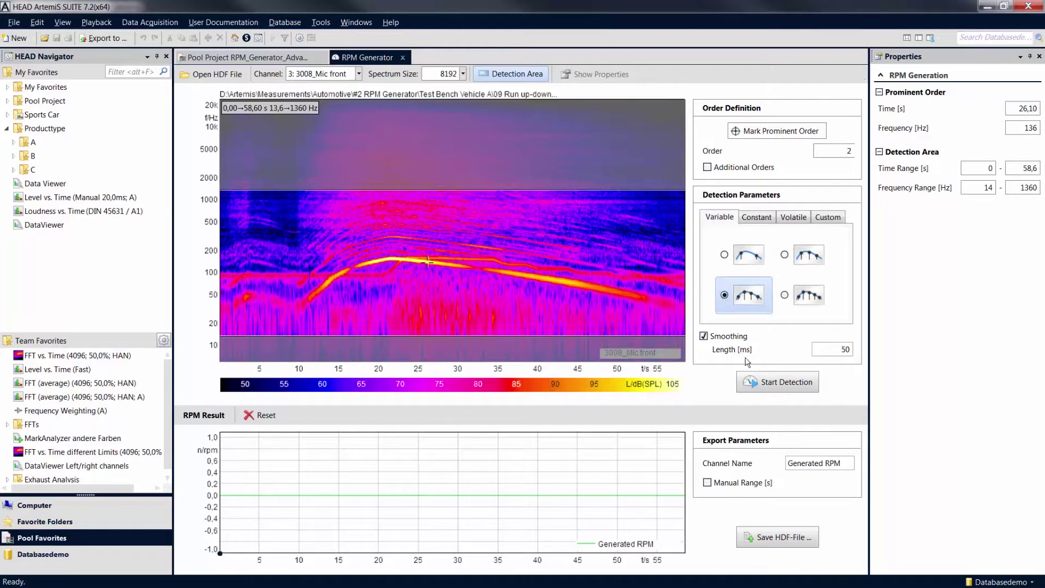
left_click(750, 385)
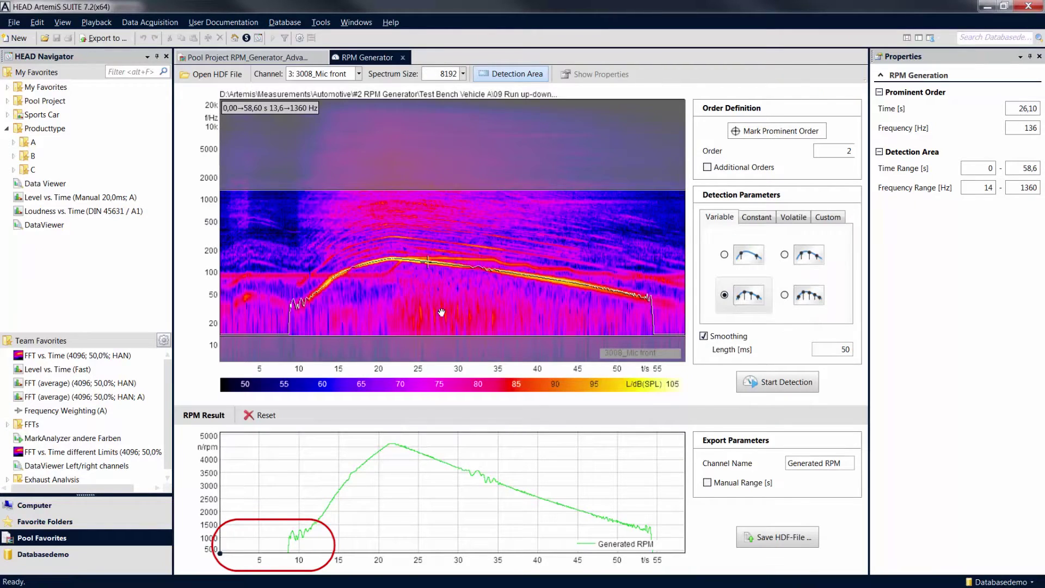
Resize the detection area to span 0–14.469 s and 14–79 Hz.
left_click_drag(441, 312, 444, 304)
scroll(654, 278, "right", 1)
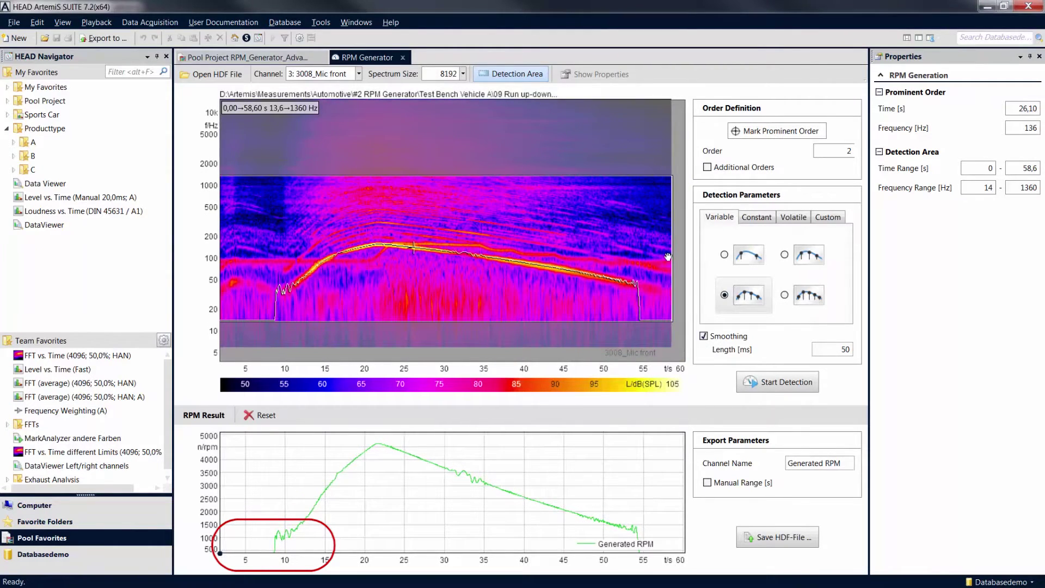
left_click_drag(674, 257, 322, 259)
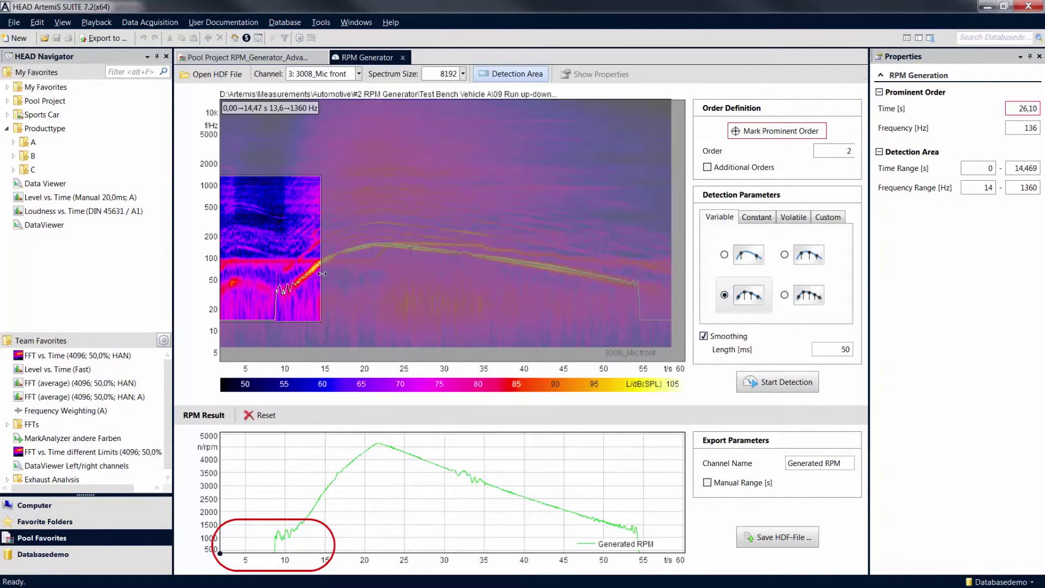
scroll(305, 295, "left", 1)
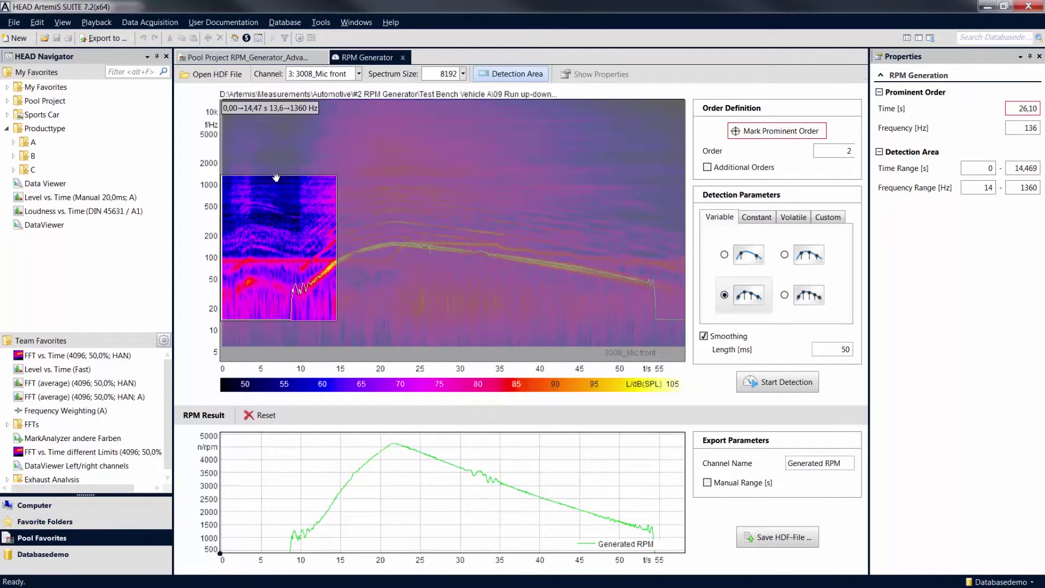
left_click_drag(276, 174, 276, 265)
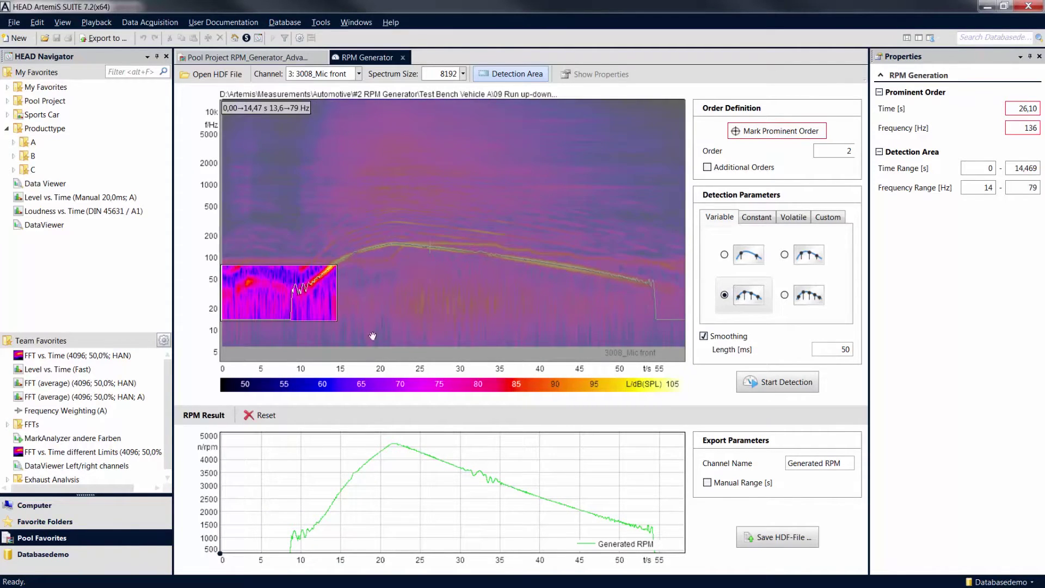
Use Variable top-left, mark the prominent order at 3.10 s / 43 Hz, and rerun detection.
left_click(724, 258)
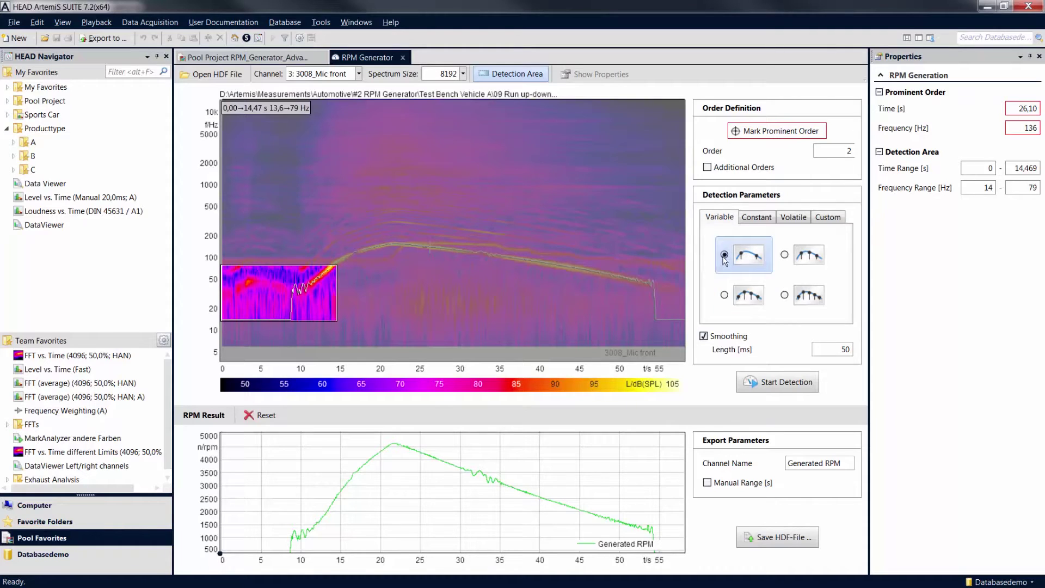
left_click(759, 132)
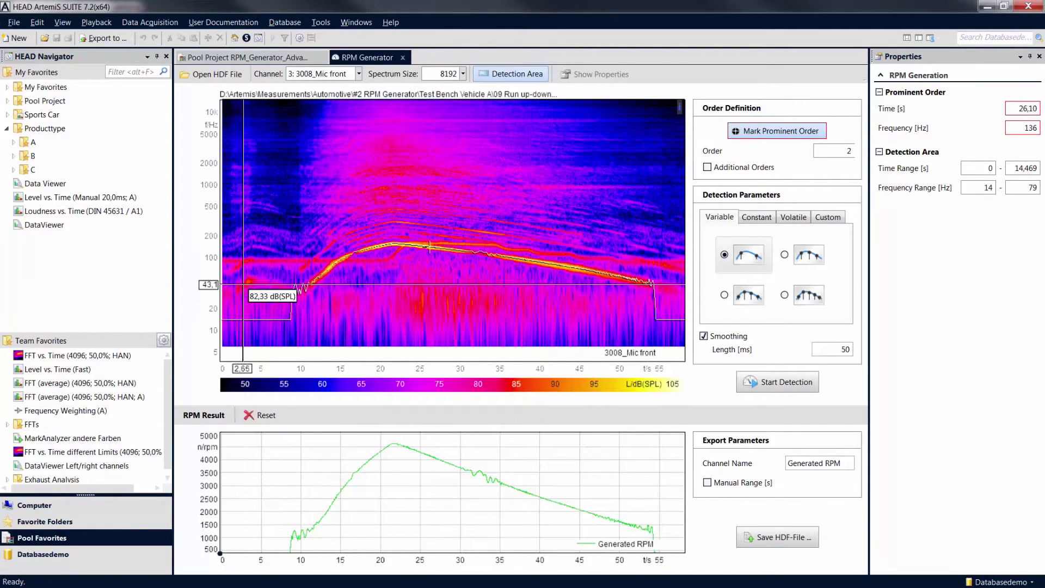
left_click(246, 284)
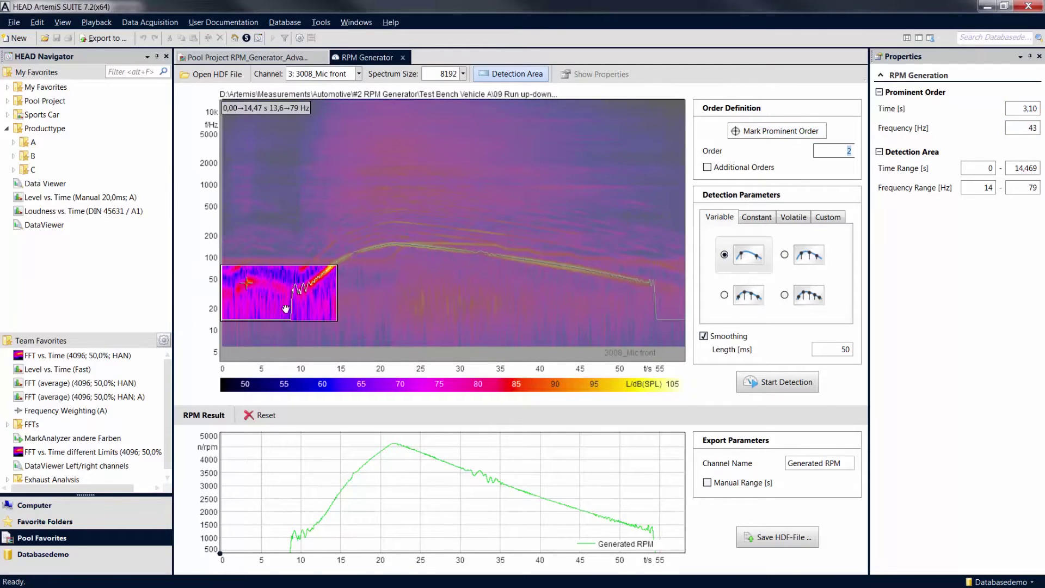
left_click(760, 384)
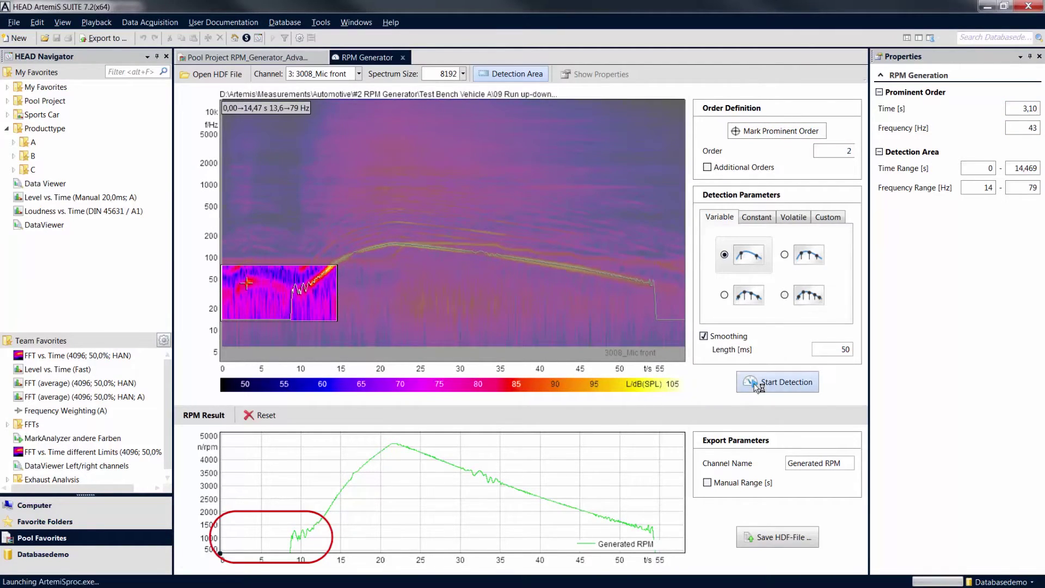